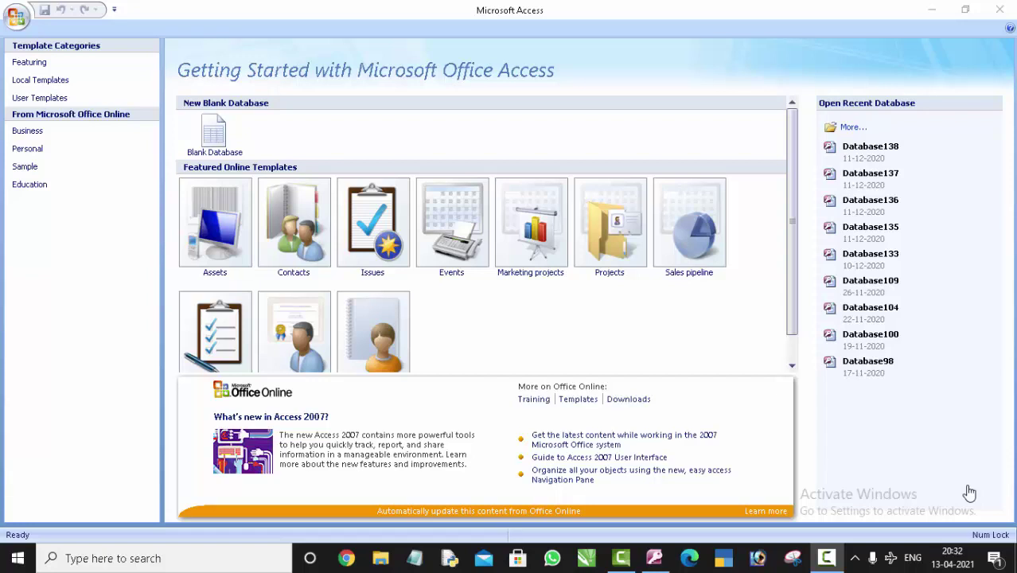
Step: Refresh the desktop, then create blank database Database257 with an empty Table1 datasheet
left_click(933, 12)
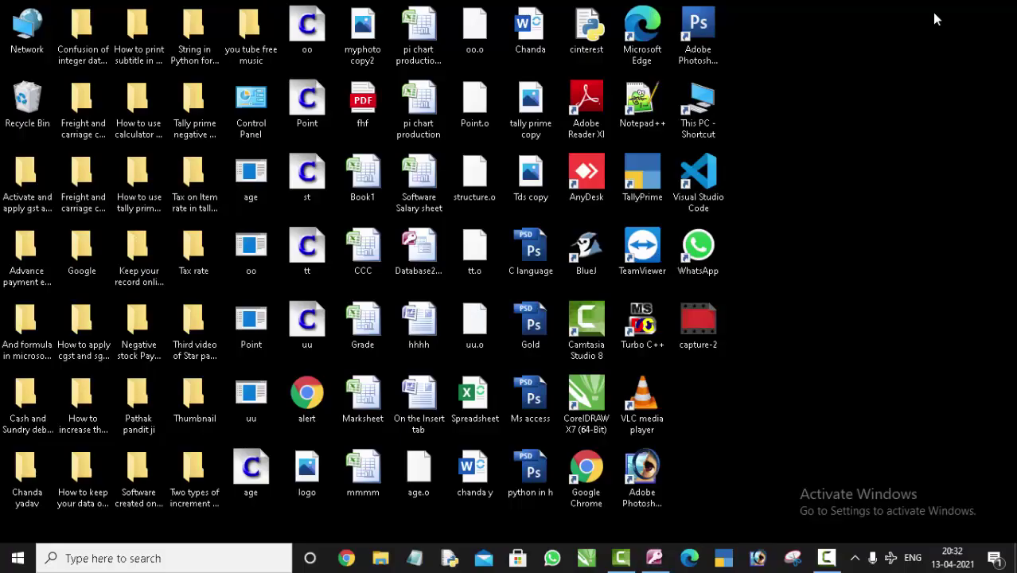
right_click(887, 70)
left_click(890, 114)
left_click(654, 560)
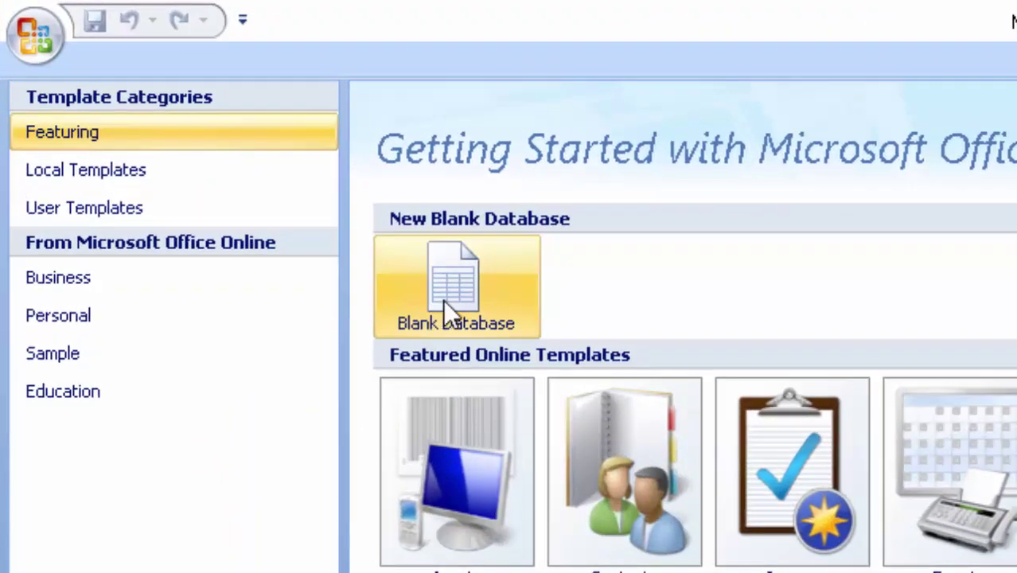
left_click(444, 303)
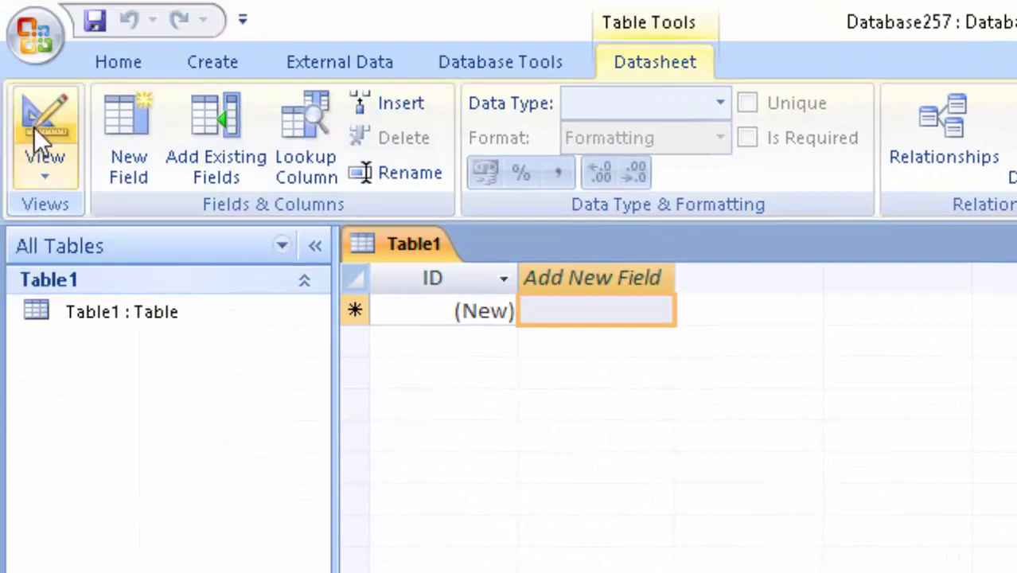
Step: Switch Table1 to Design View, saving it under the name Table1
left_click(36, 126)
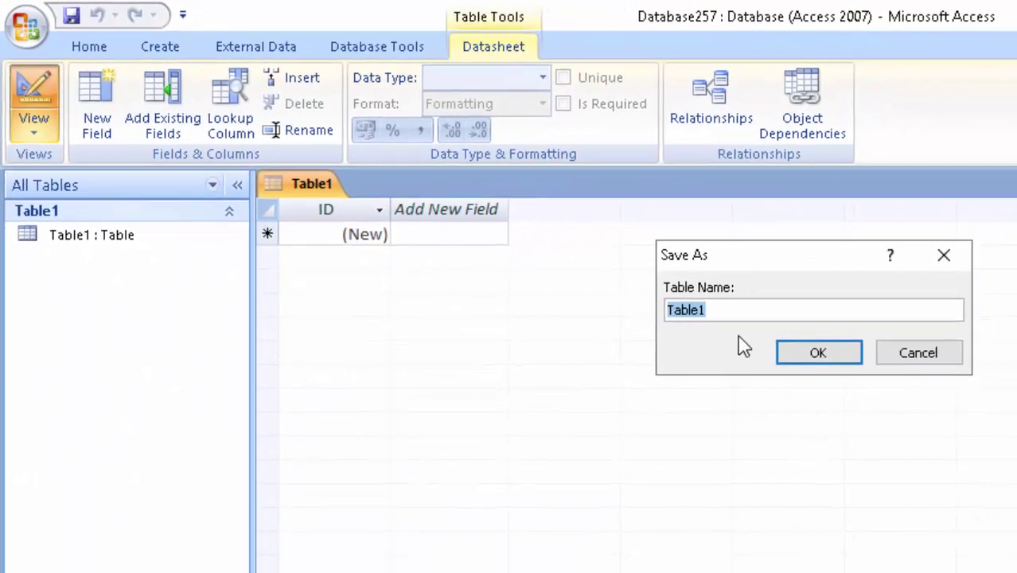
left_click(796, 355)
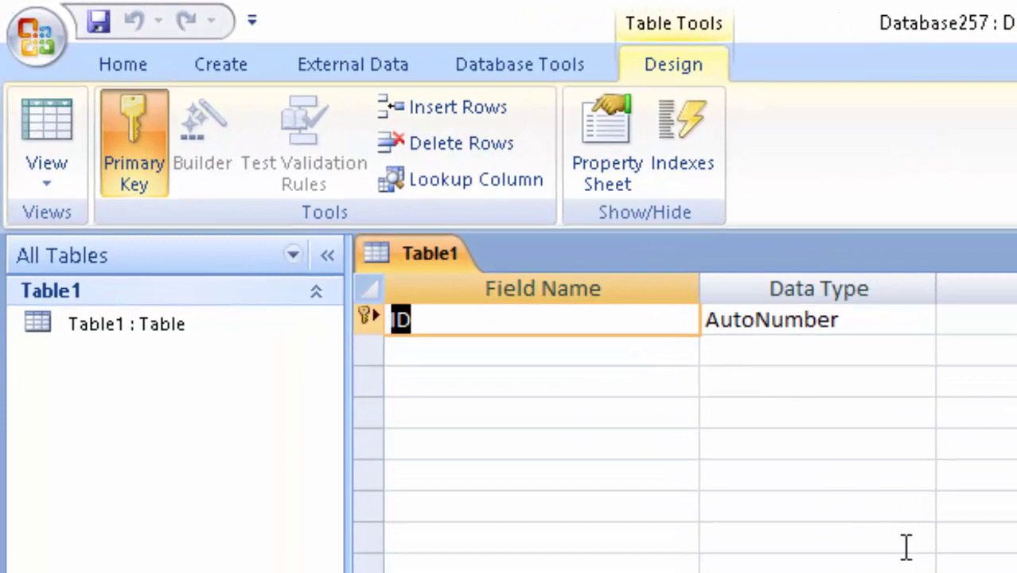
Step: Rename ID to Student id (AutoNumber) and add a Student Name Text field
key("BackSpace")
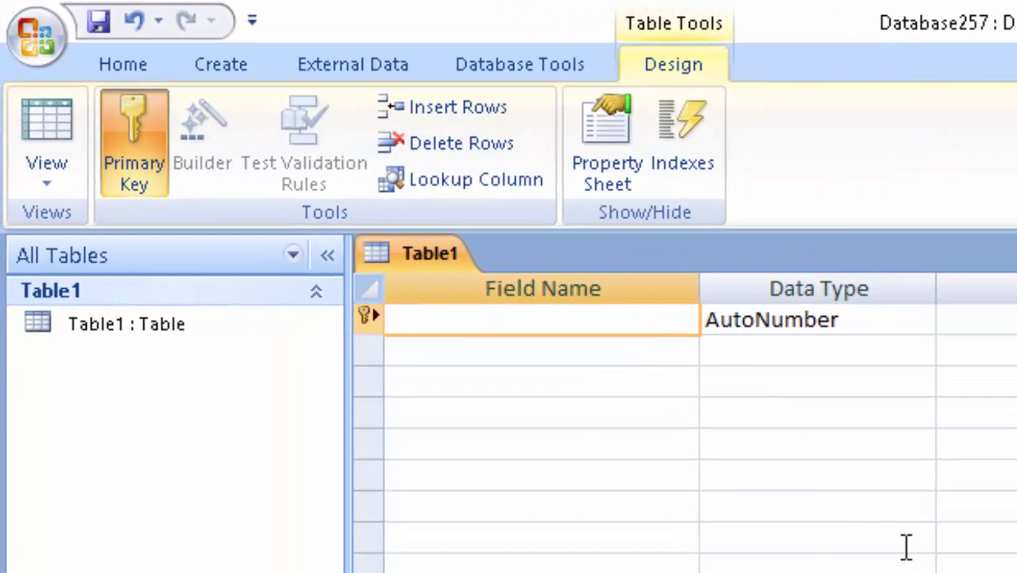
type("Stu")
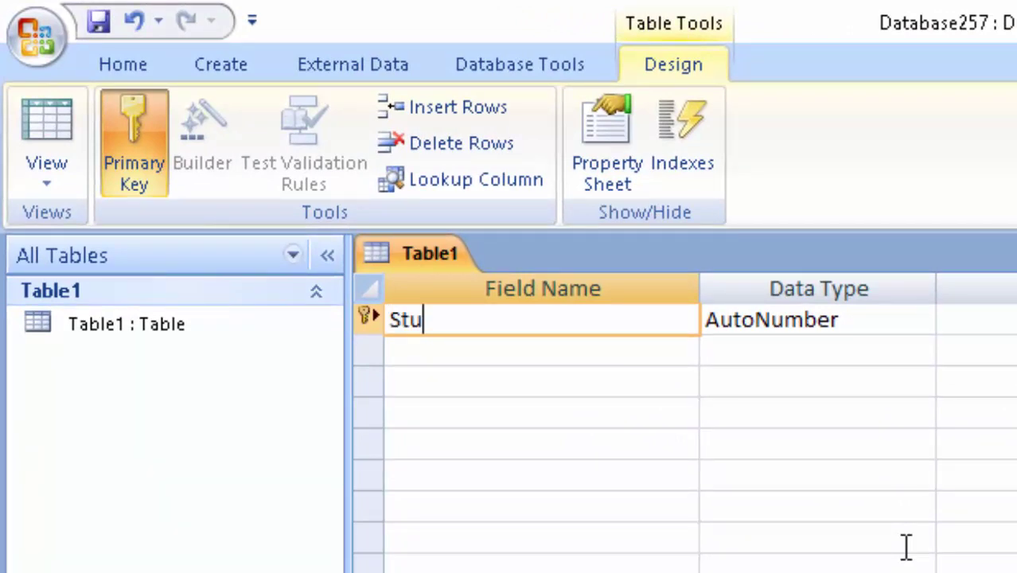
type("dent i")
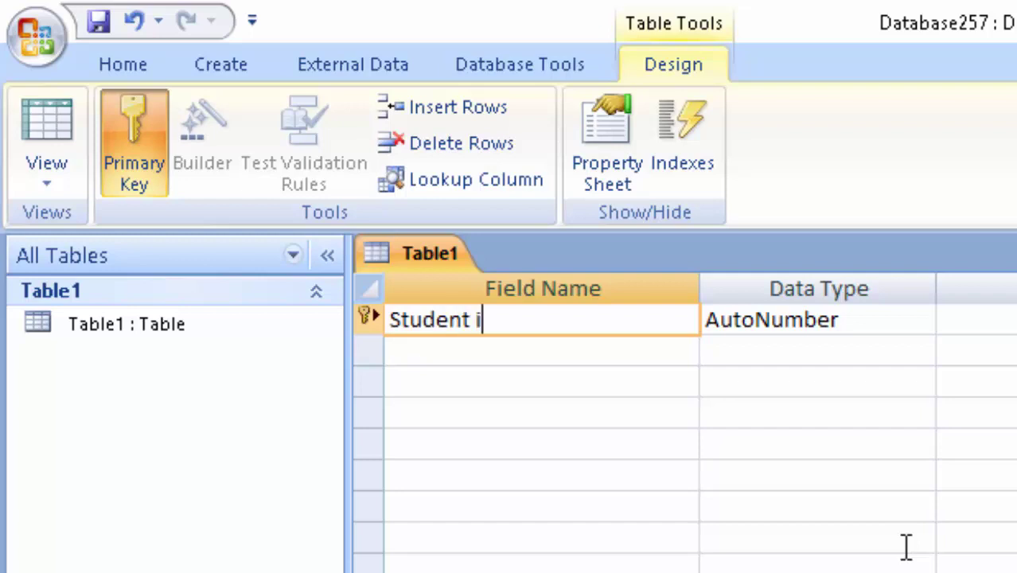
type("d")
key("Tab")
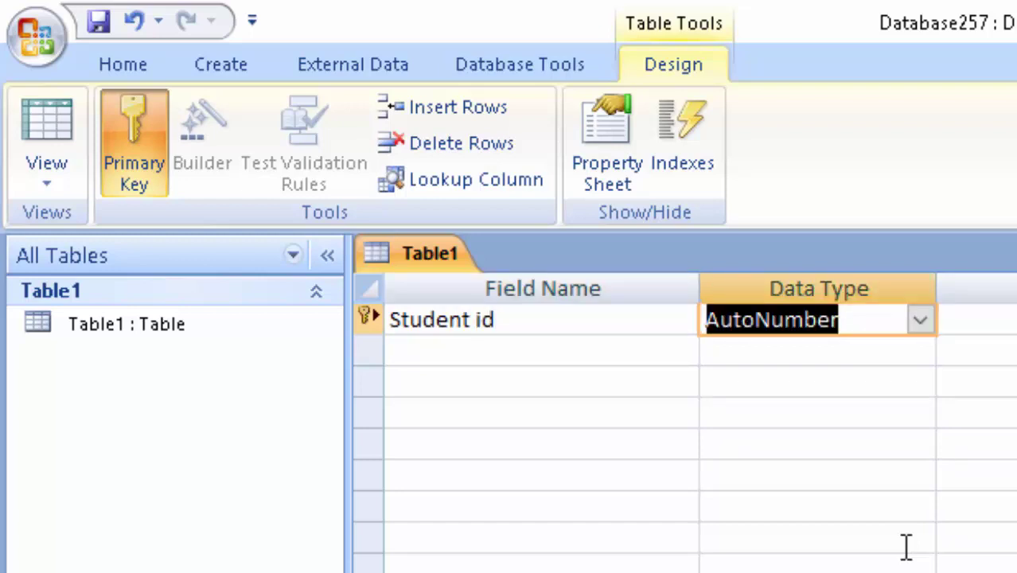
key("Tab")
key("Tab")
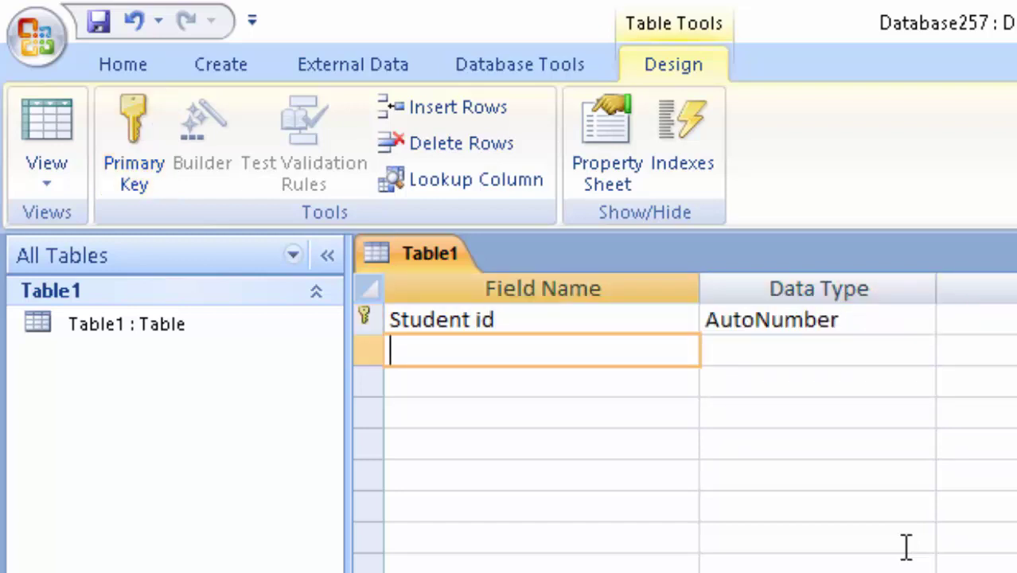
type("Stude")
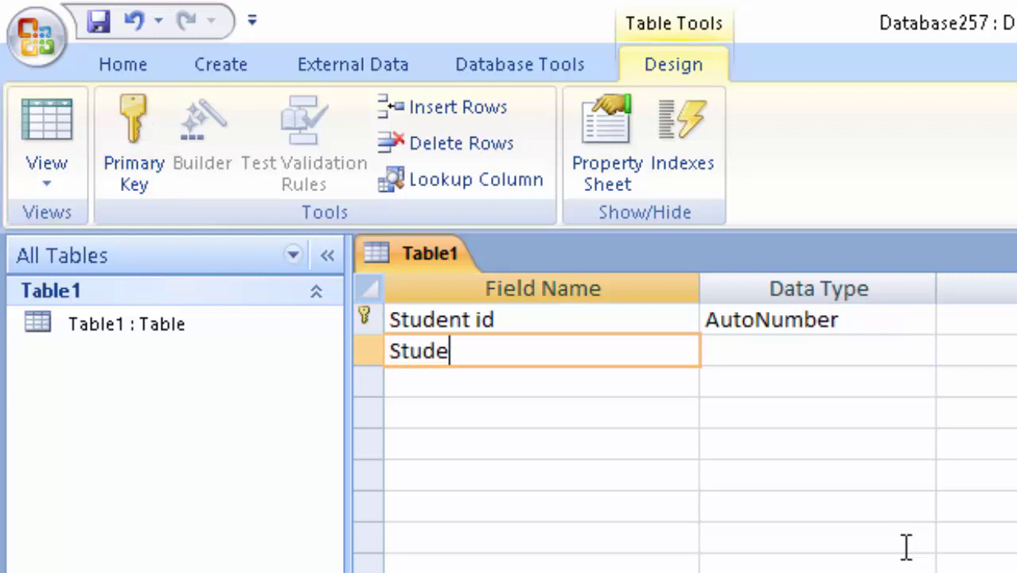
type("nt N")
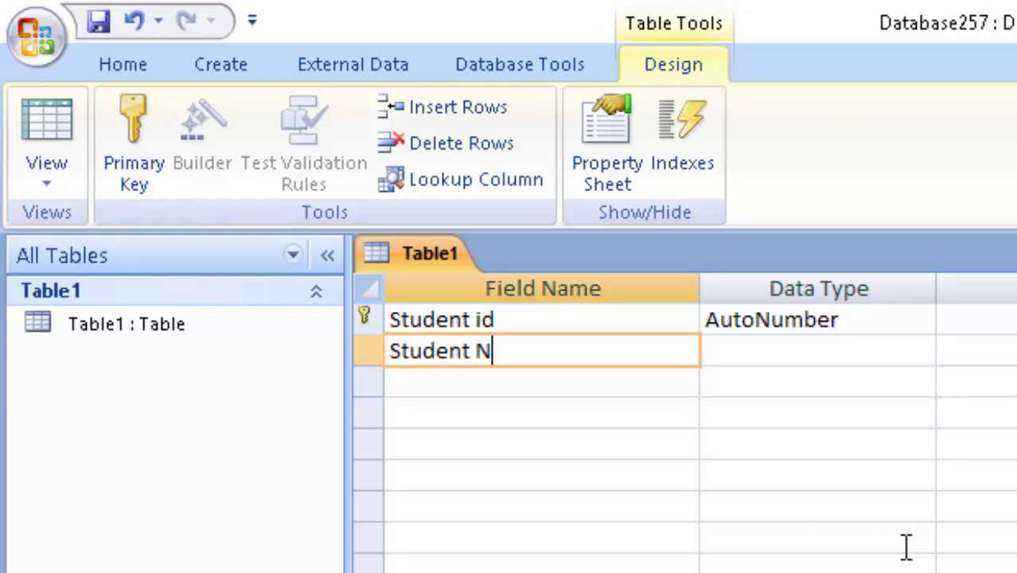
type("ame")
key("Tab")
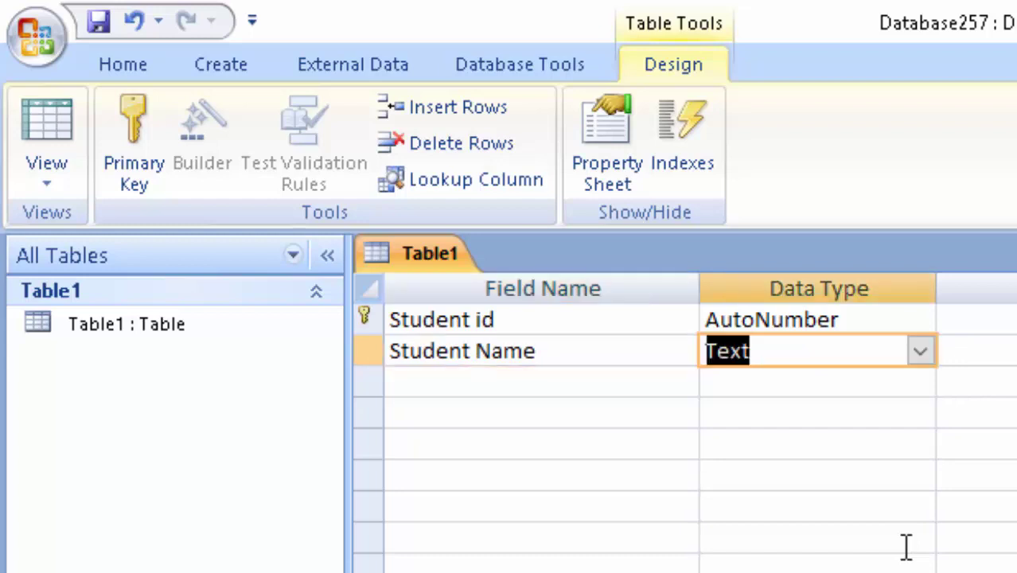
key("Tab")
key("Tab")
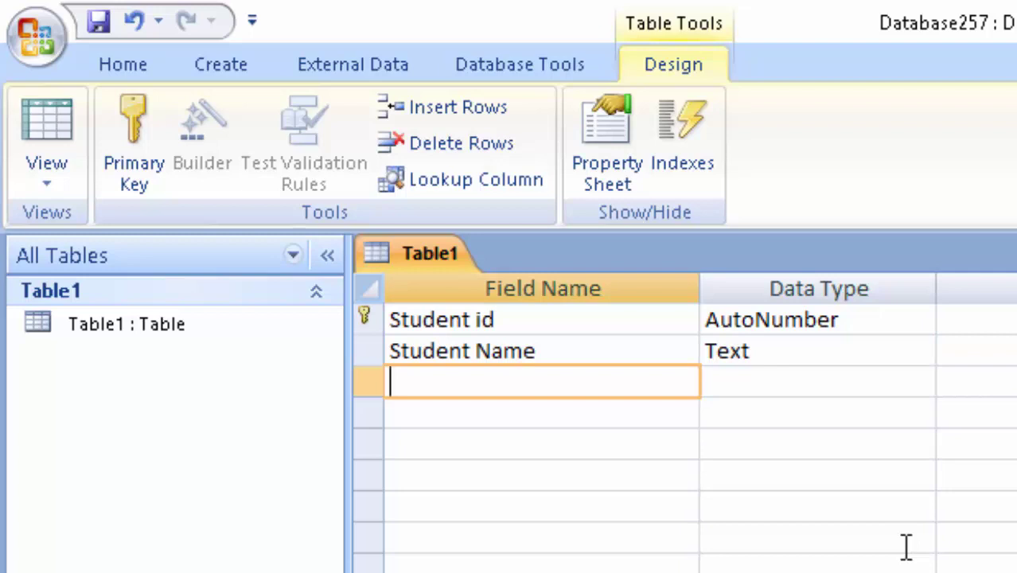
Step: Add a third field named Age with the Number data type
type("S")
type("t")
key("BackSpace")
key("BackSpace")
type("Age")
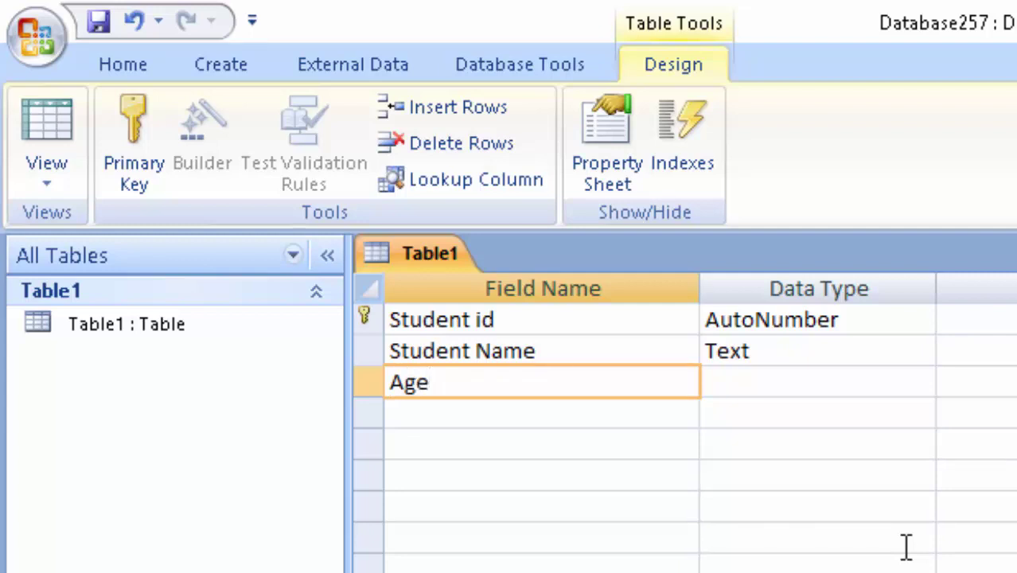
left_click(870, 385)
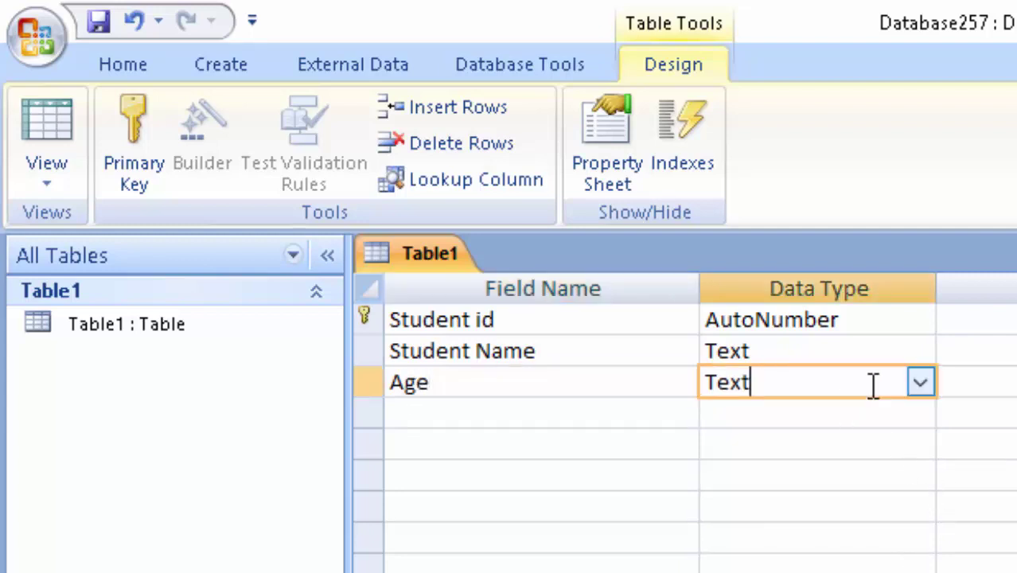
left_click(921, 383)
left_click(835, 477)
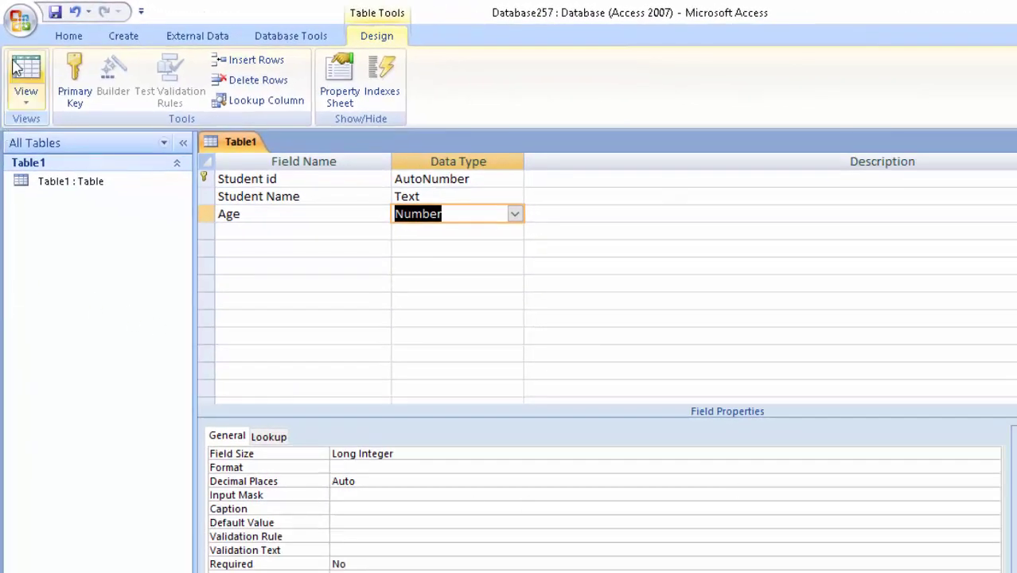
Step: Save and switch to Datasheet view, widen Student Name, and enter Ram with age 56
left_click(27, 72)
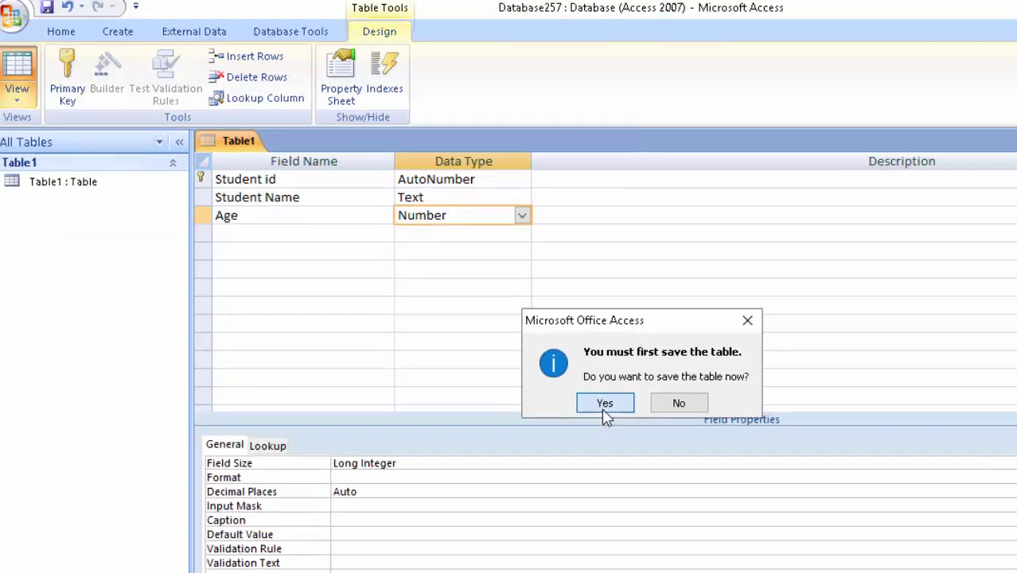
left_click(605, 403)
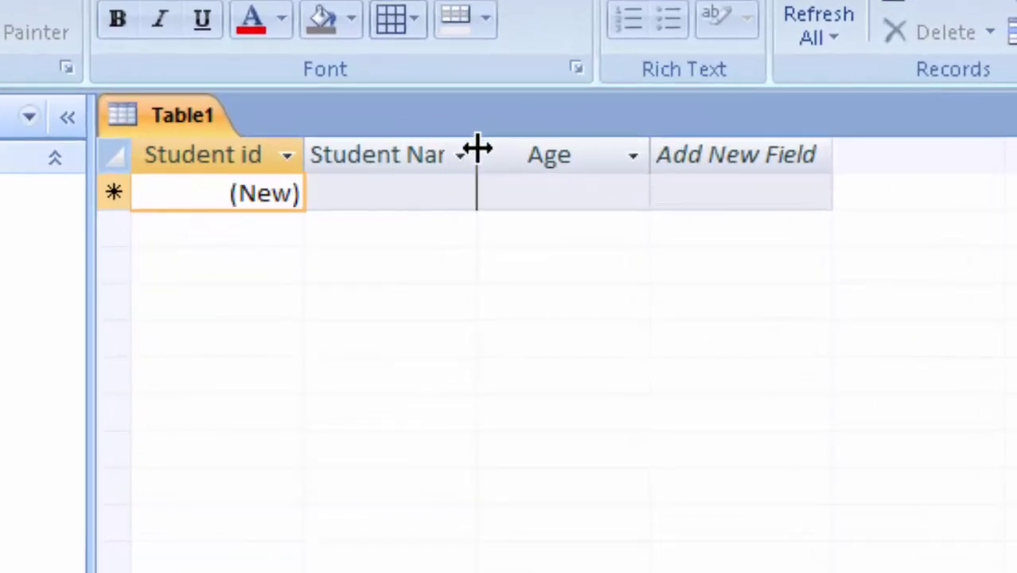
double_click(477, 148)
left_click(445, 192)
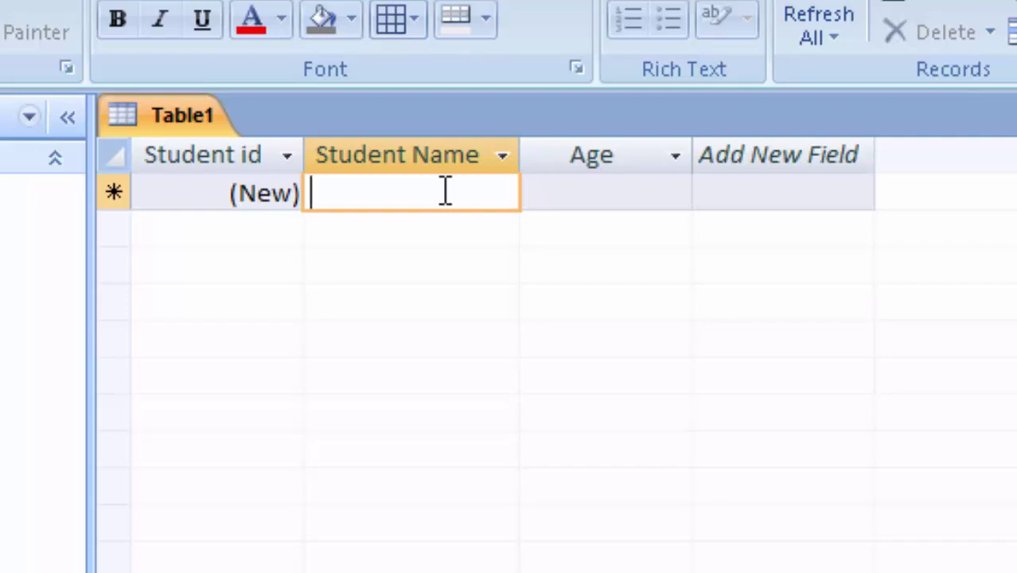
type("Ram")
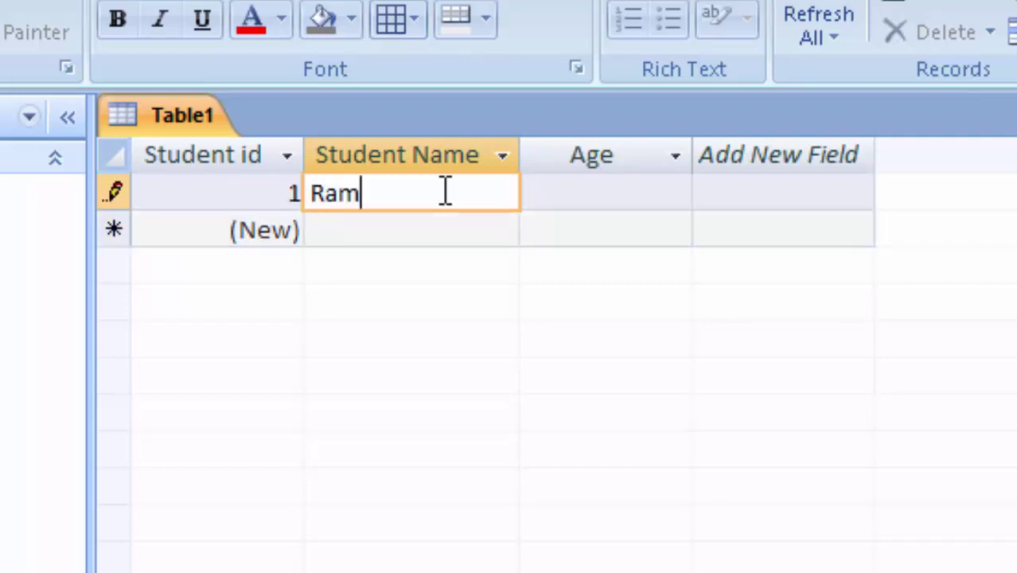
key("Tab")
type("56")
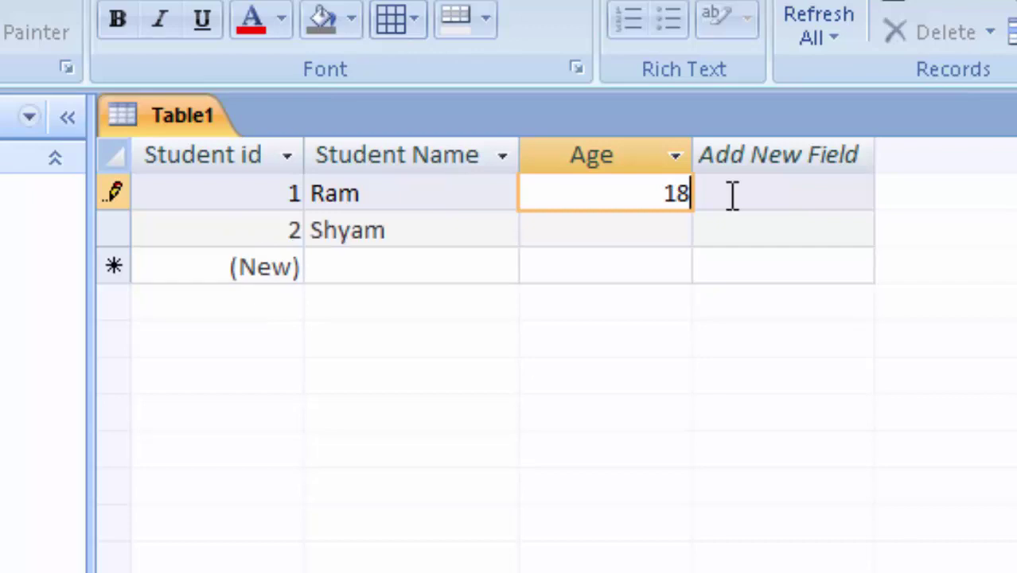
key("Tab")
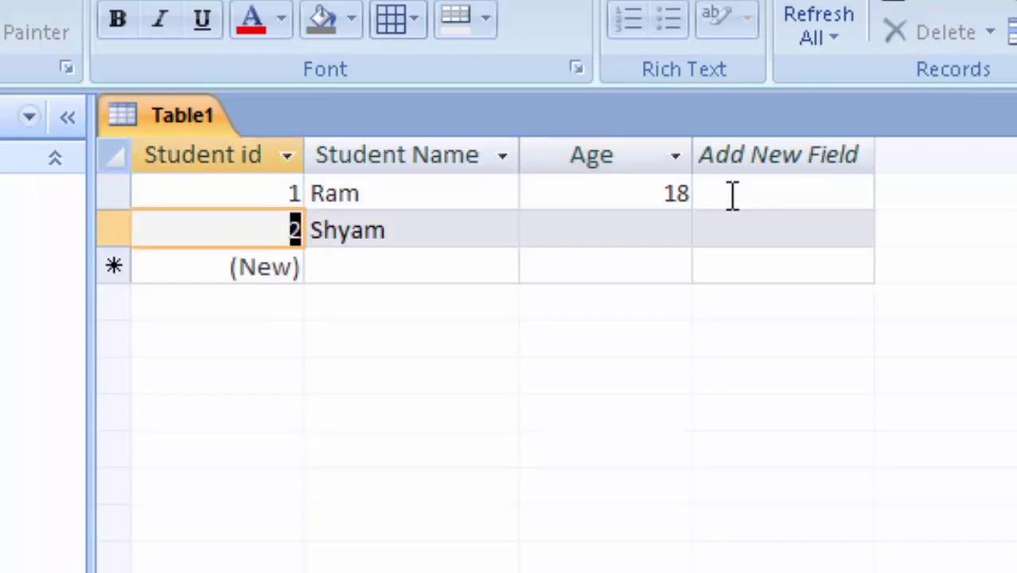
Step: Give Shyam age 17 and add Avinash with age 19
key("Tab")
key("F2")
key("Tab")
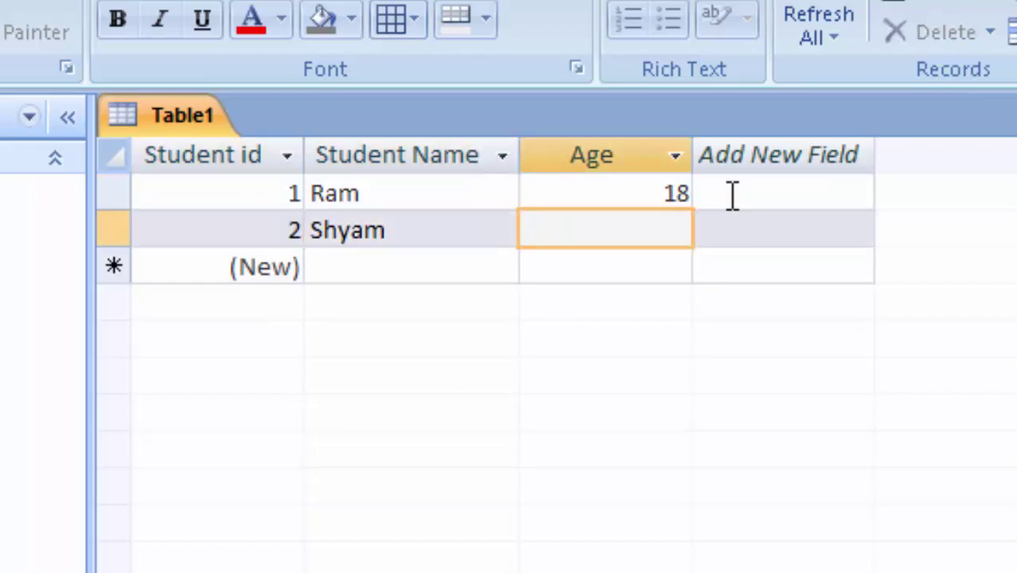
type("1")
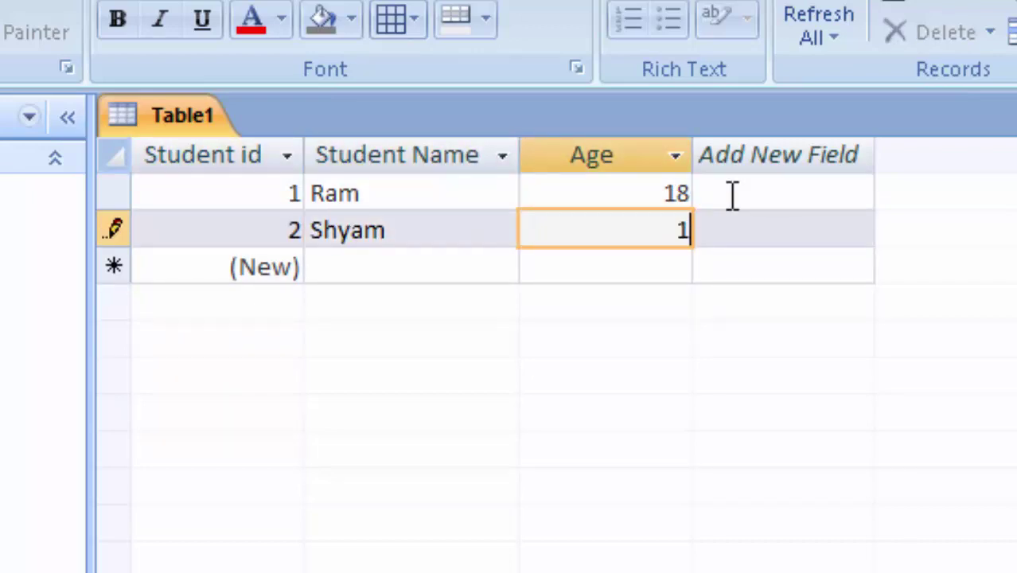
type("7")
key("Tab")
key("Tab")
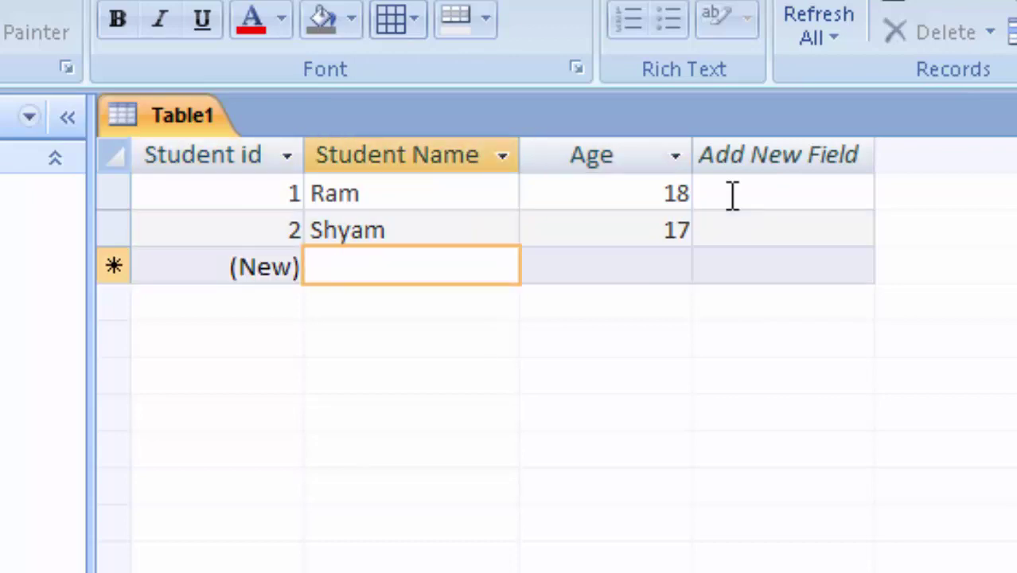
type("Avi")
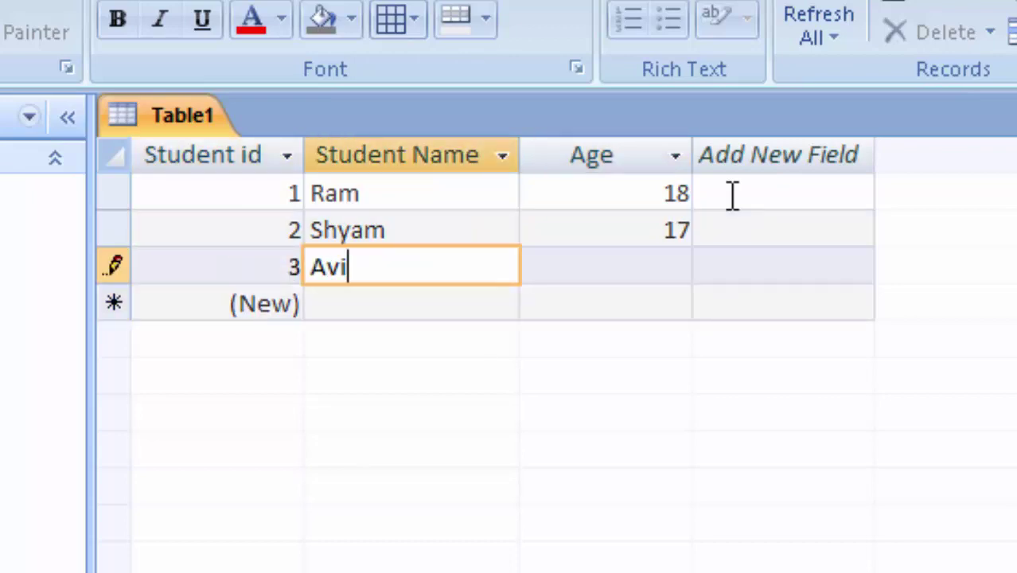
type("nash")
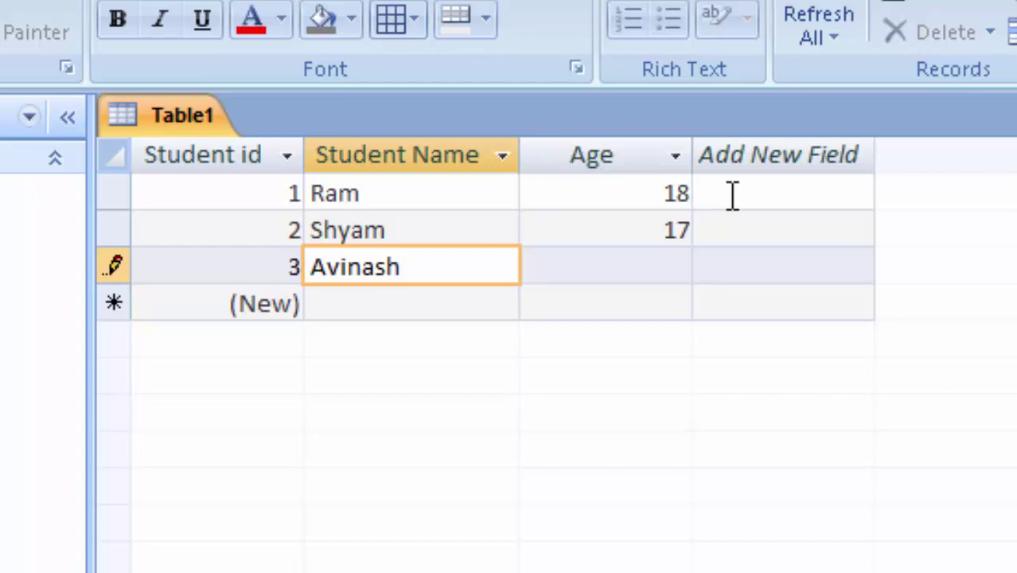
key("Tab")
type("1")
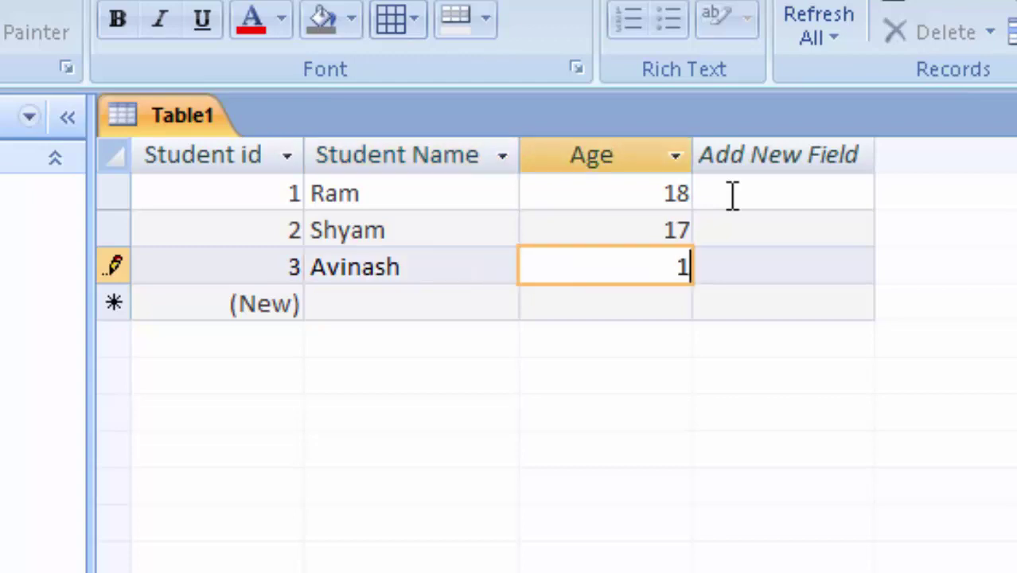
type("9")
key("Tab")
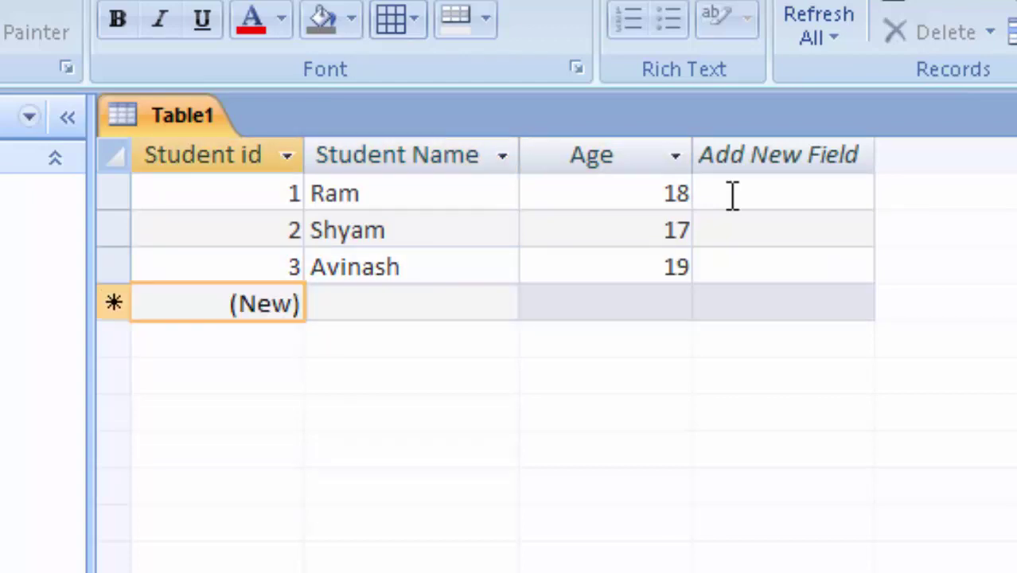
Step: Add Shruti with age 19 and Ritesh with no age
key("Tab")
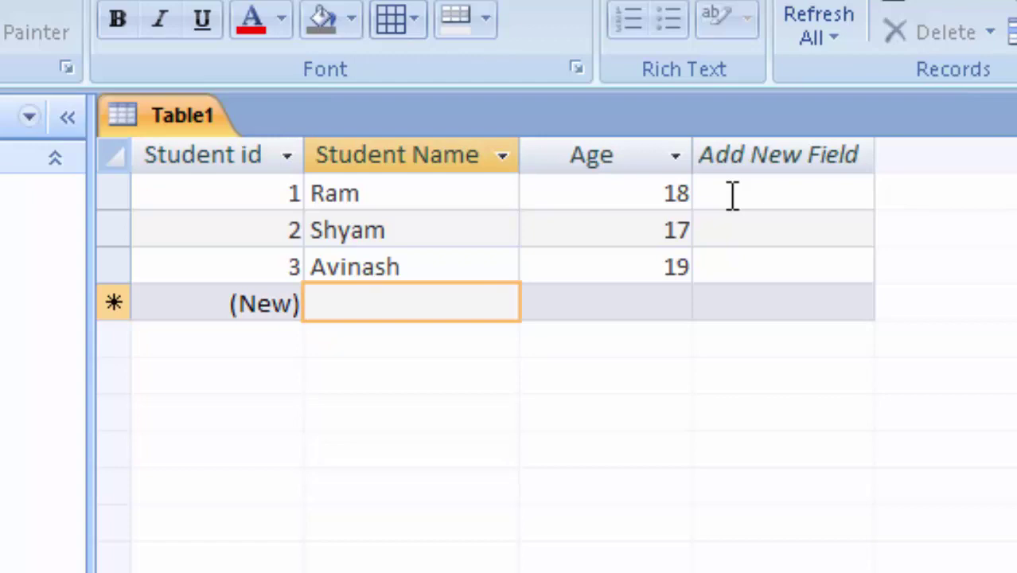
type("Shr")
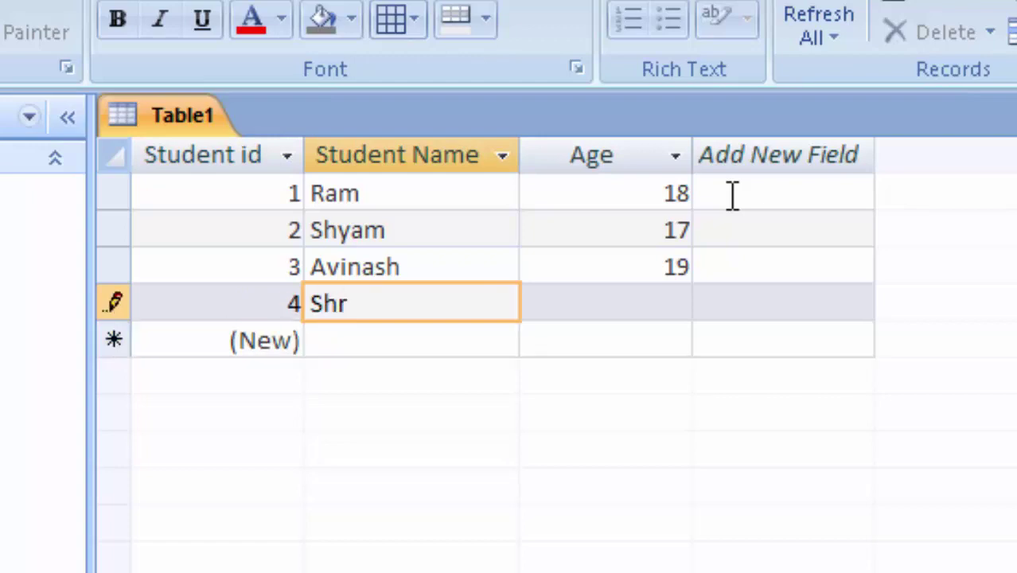
type("uti")
key("Tab")
type("1")
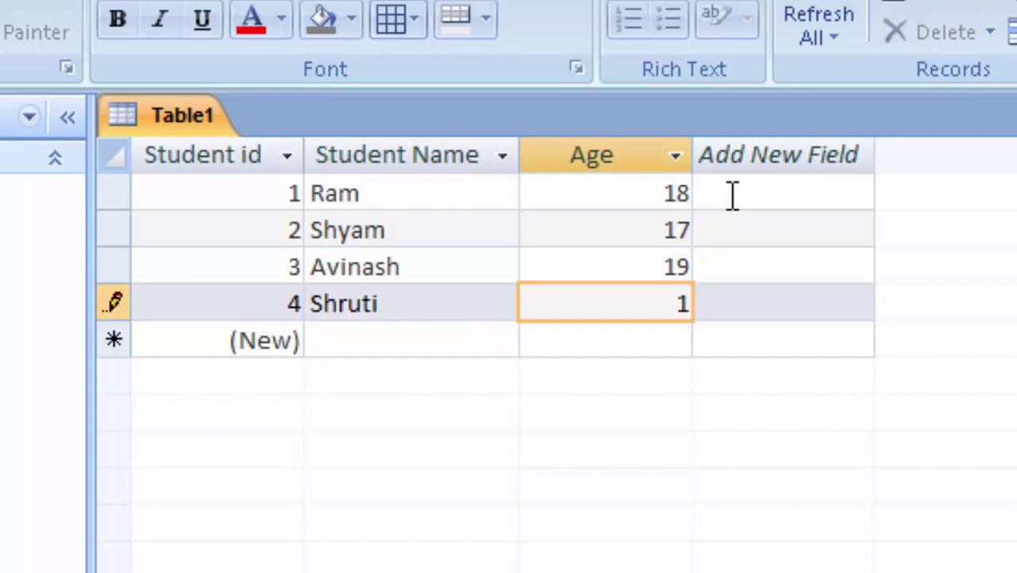
type("9")
key("Tab")
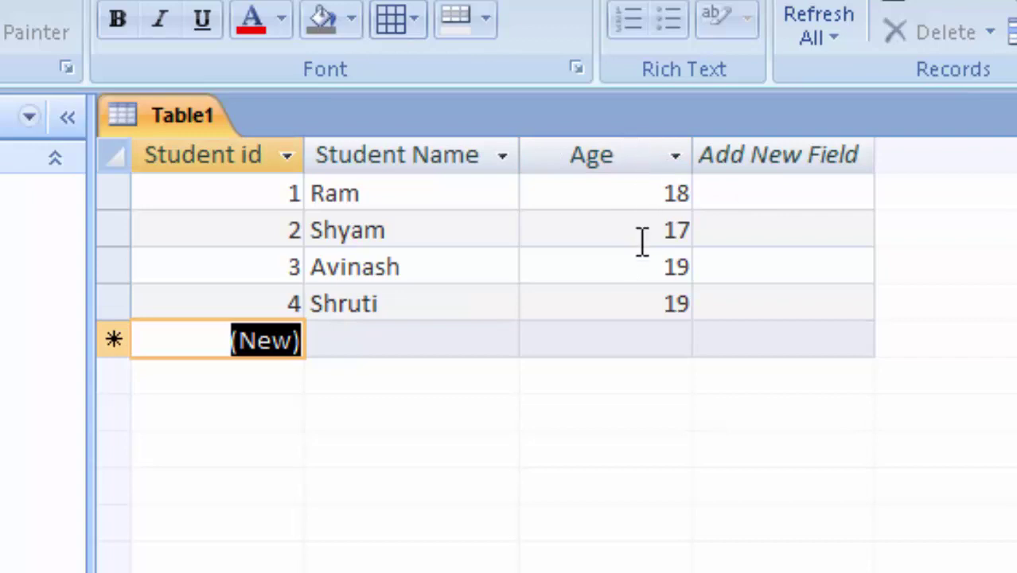
left_click(390, 331)
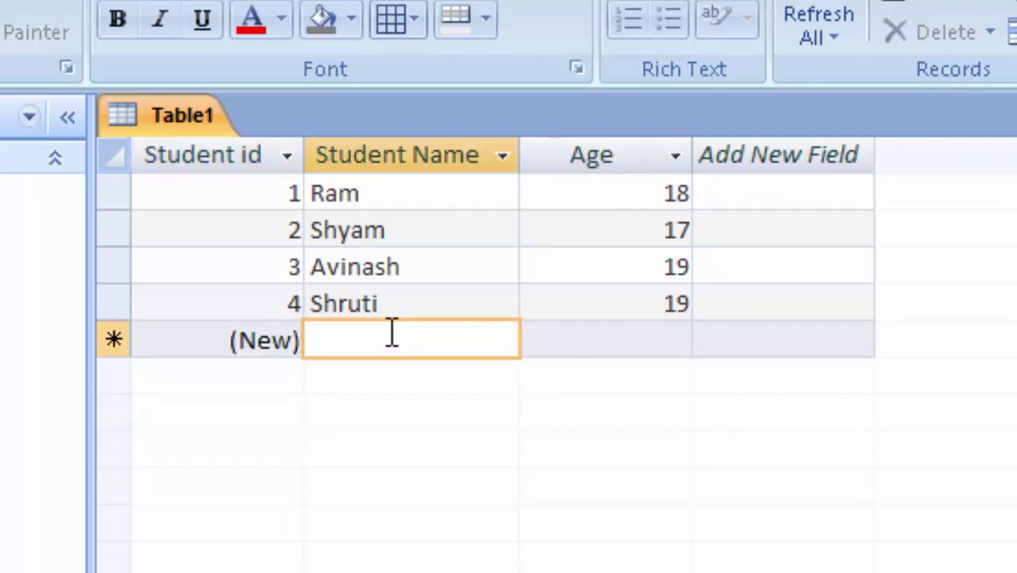
type("R")
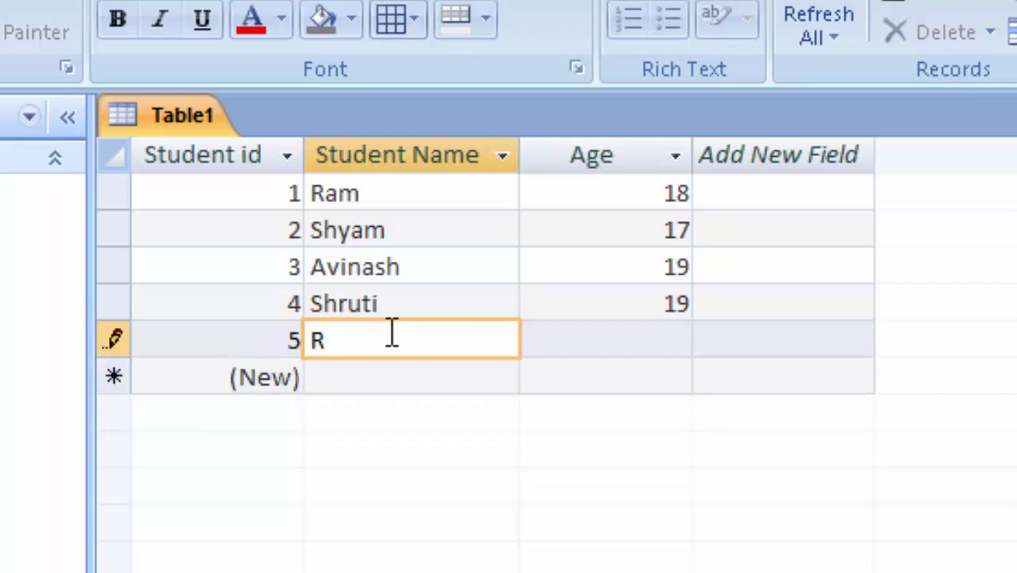
type("itesh")
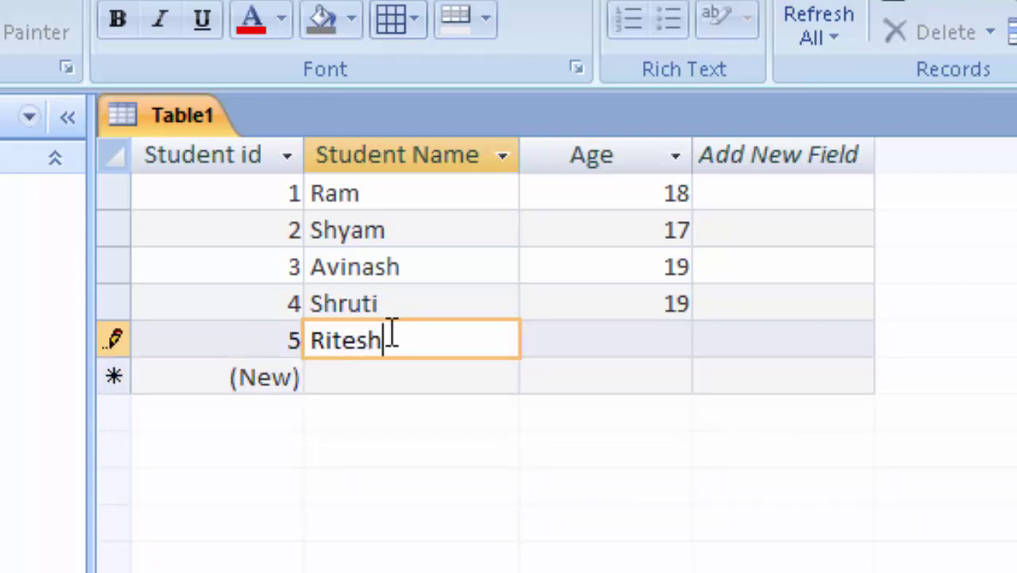
key("Tab")
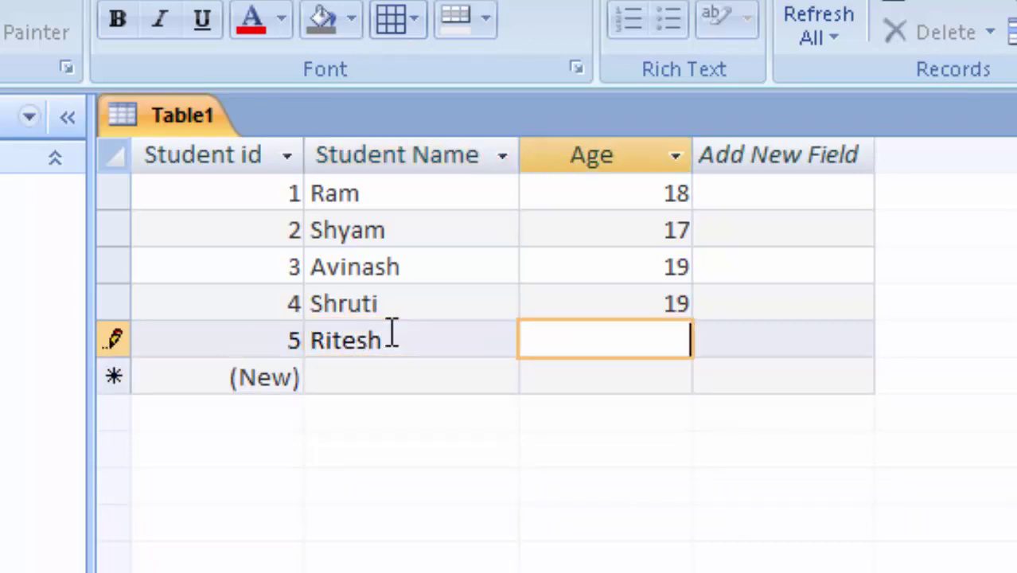
key("Tab")
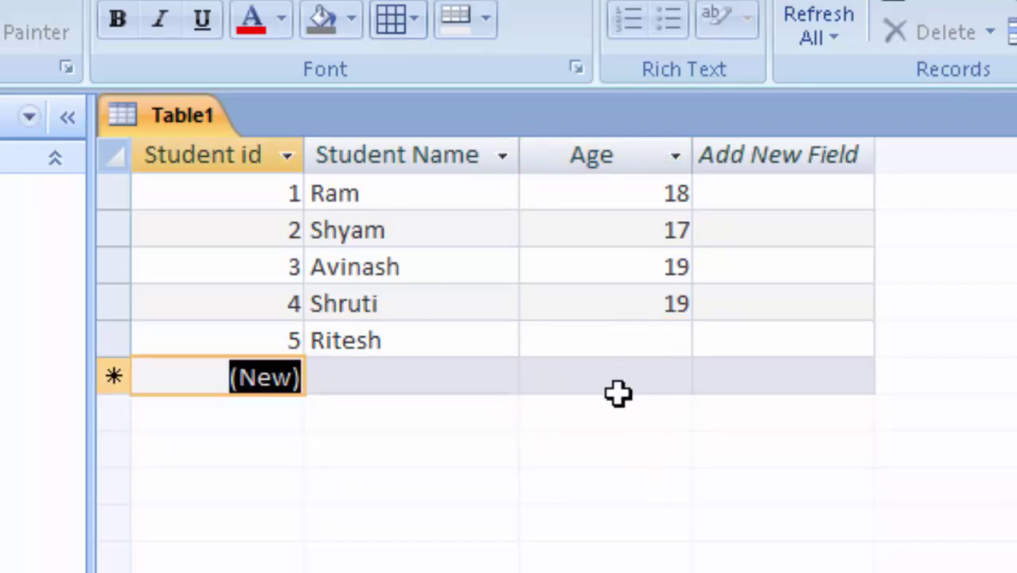
Step: Add students Seema and Heena, leaving their ages blank
left_click(401, 376)
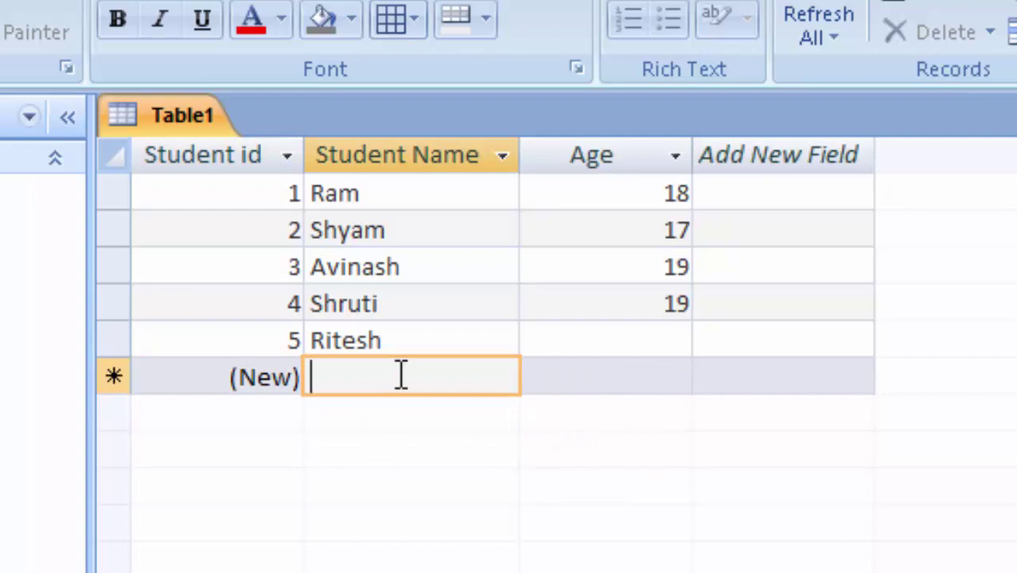
type("Seema")
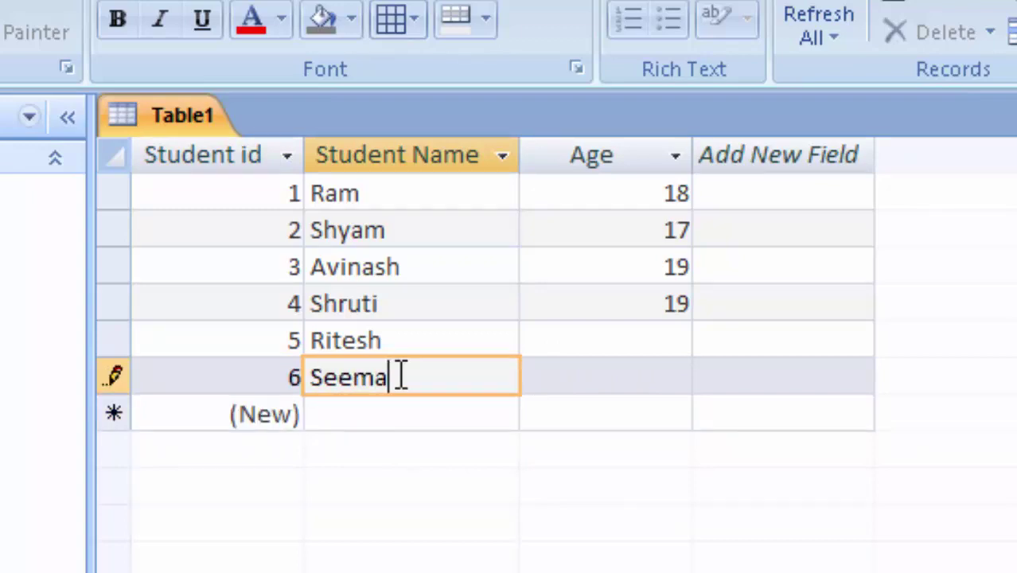
key("Tab")
key("Tab")
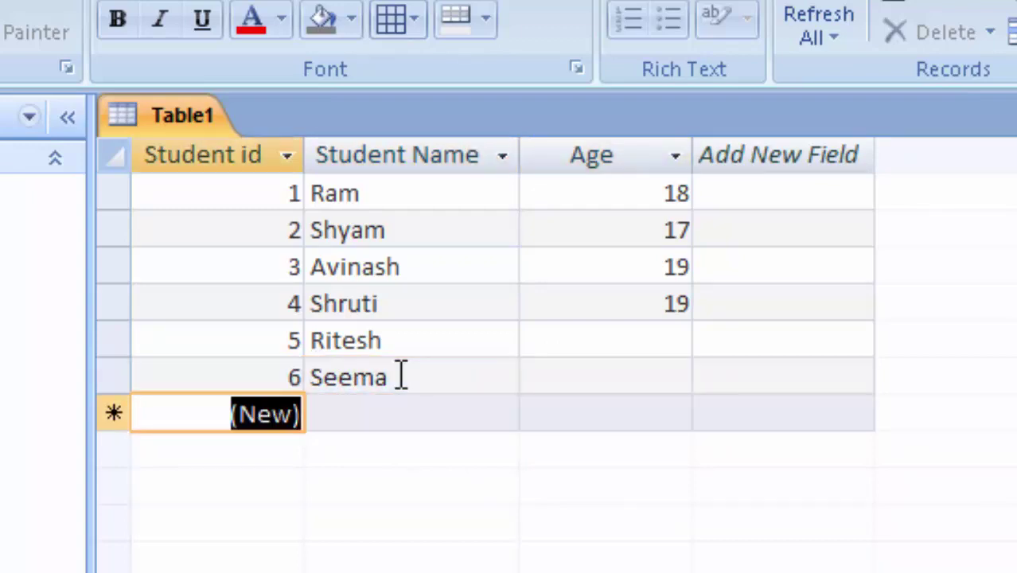
key("Tab")
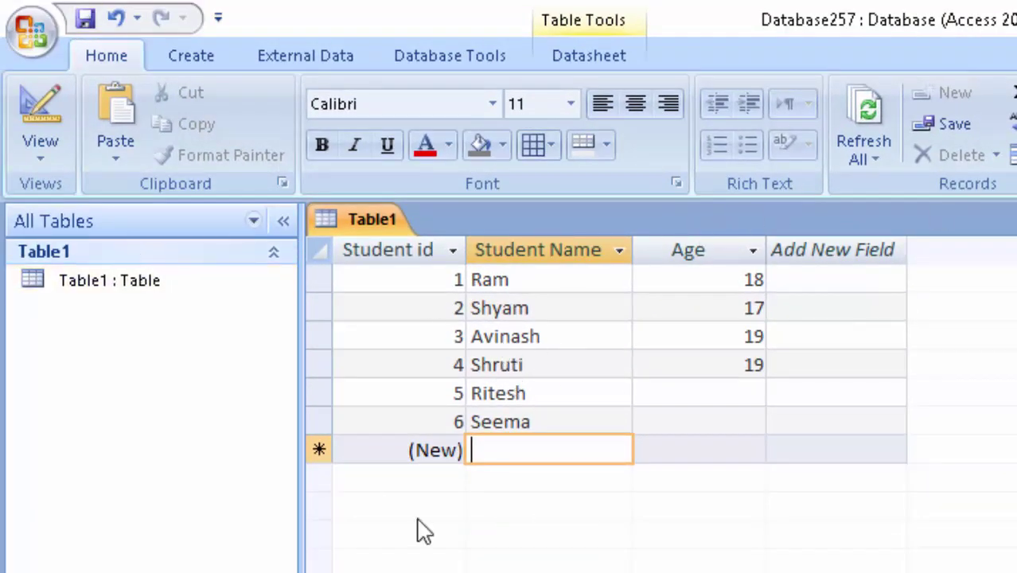
type("H")
type("eena")
key("Tab")
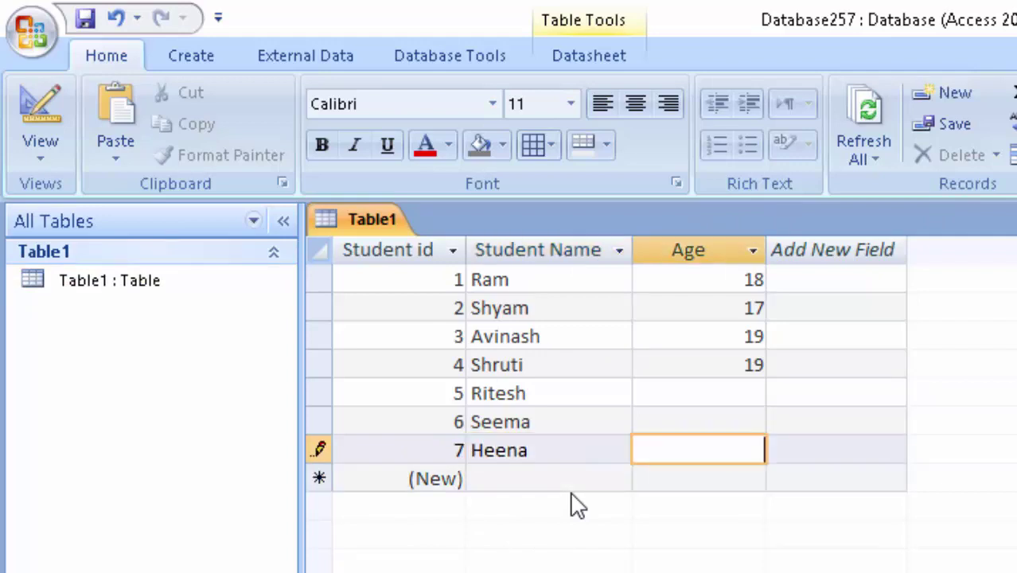
key("Tab")
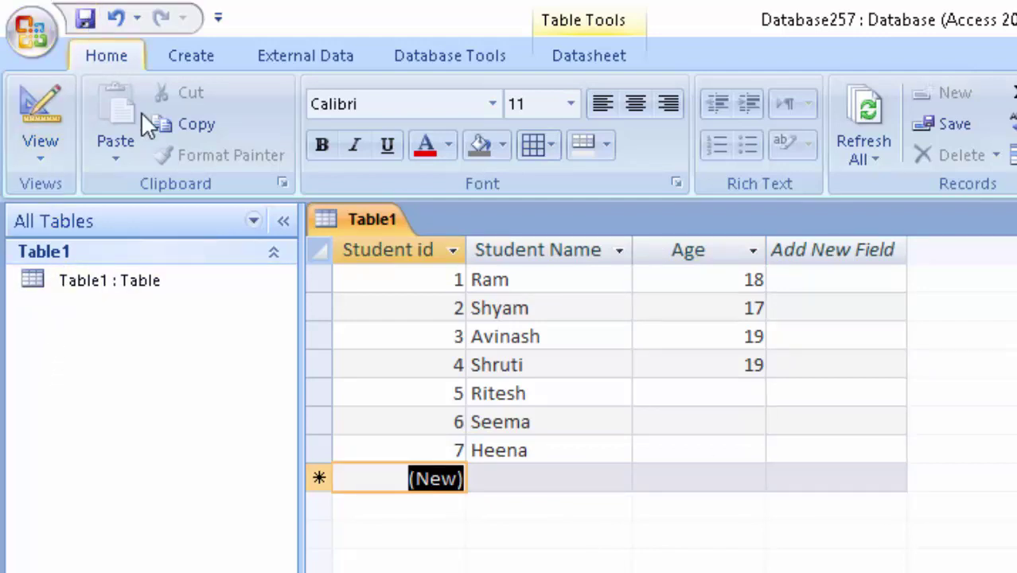
Step: In Design View give Age a default value of 18, then save and return to the datasheet
left_click(47, 151)
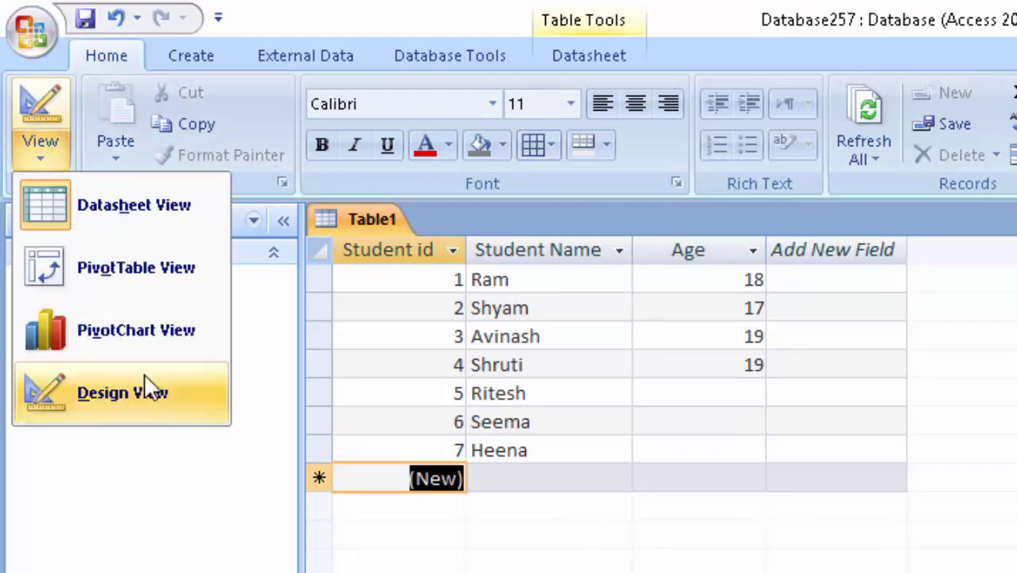
left_click(147, 386)
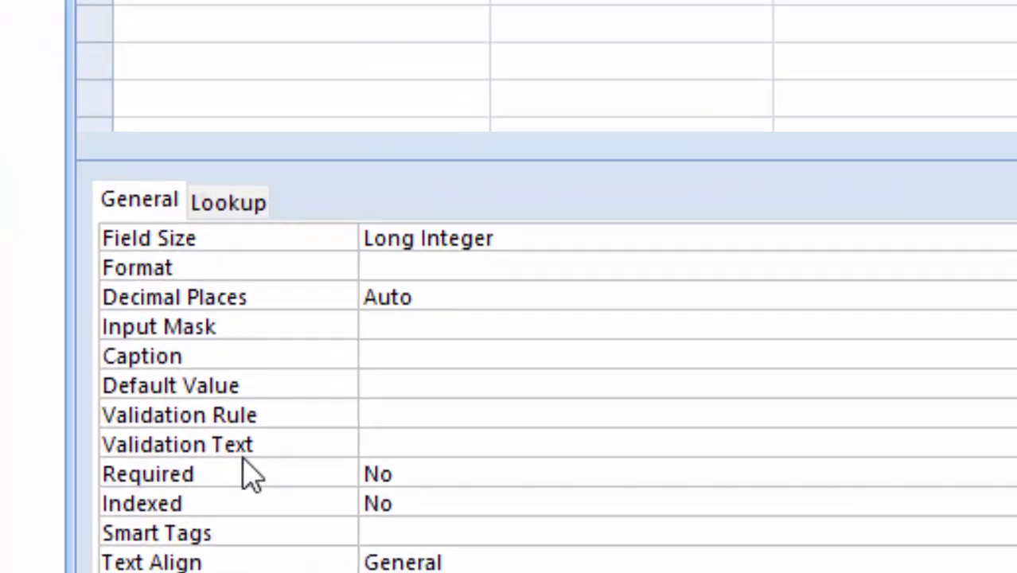
left_click(396, 388)
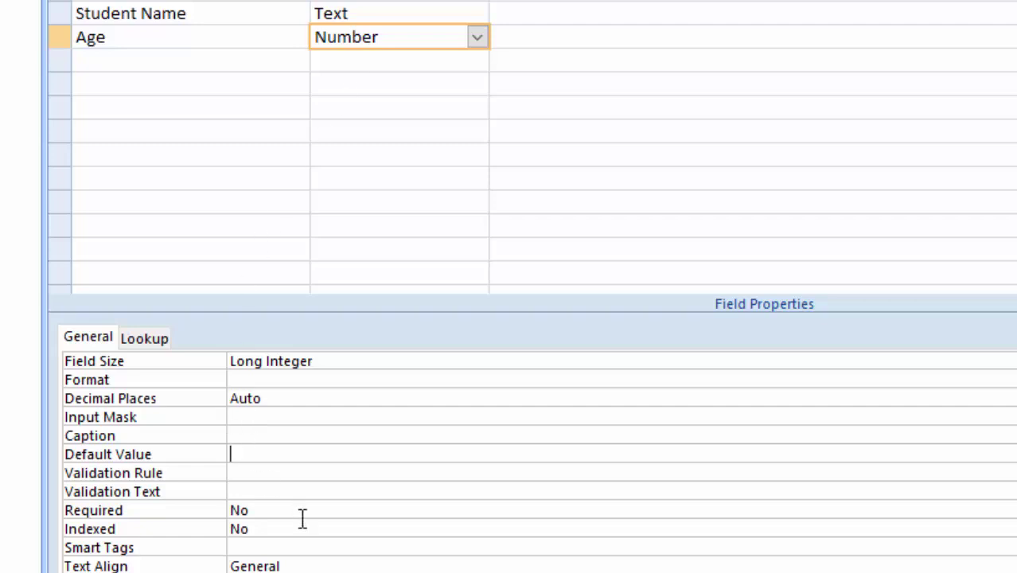
type("1")
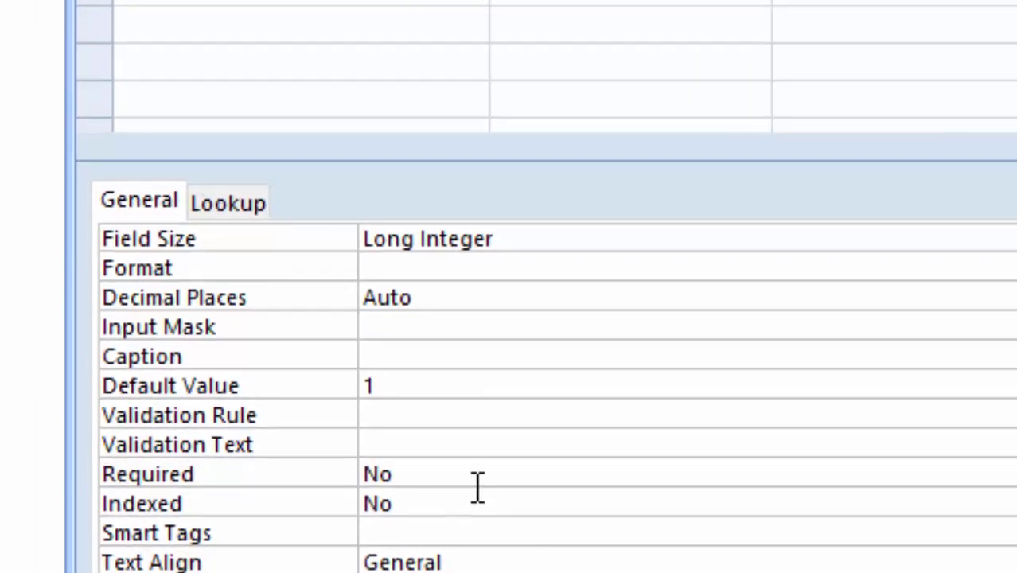
type("8")
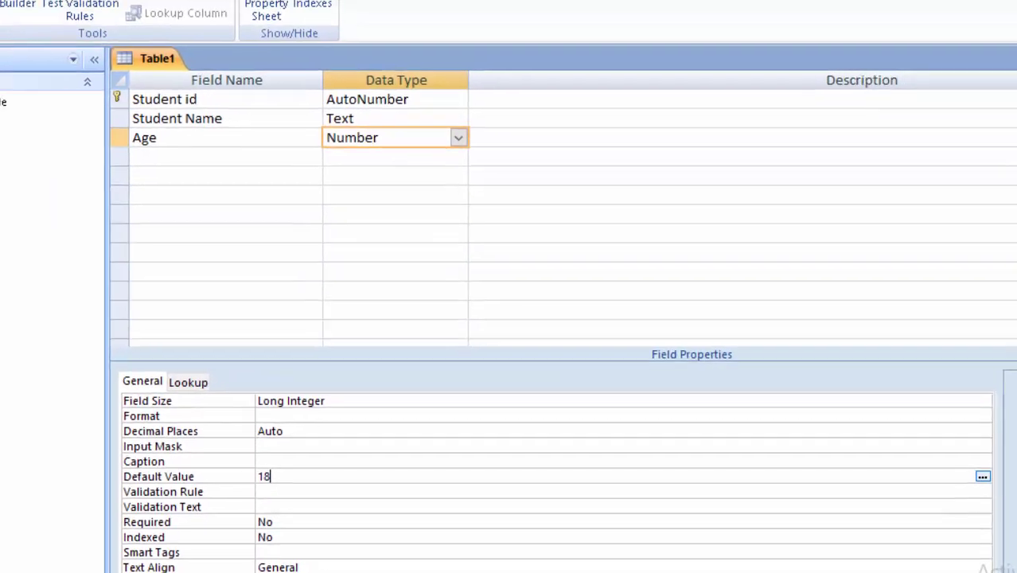
left_click(24, 72)
left_click(555, 371)
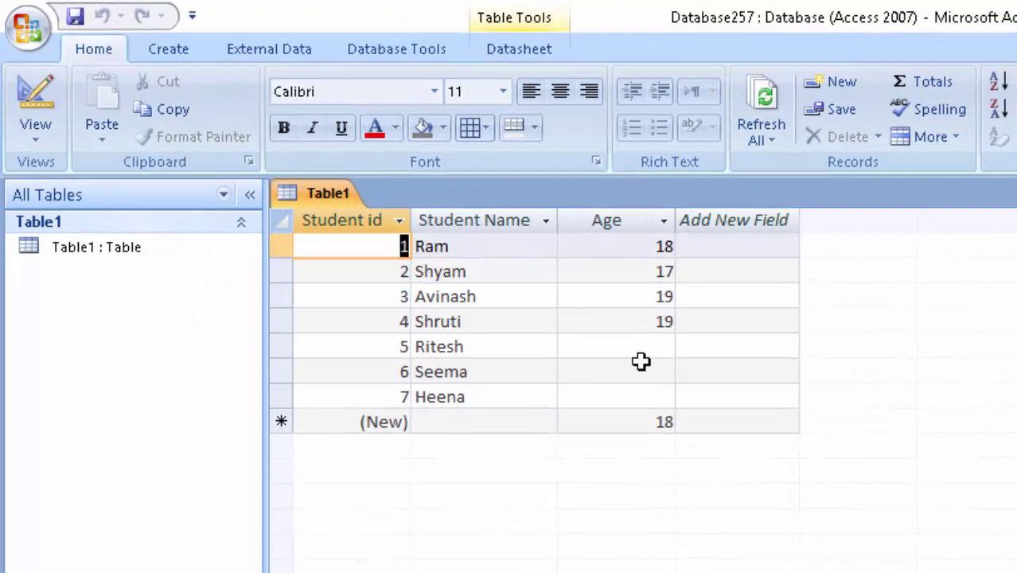
Step: Enter ages 18, 17 and 21 for Ritesh, Seema and Heena
left_click(646, 348)
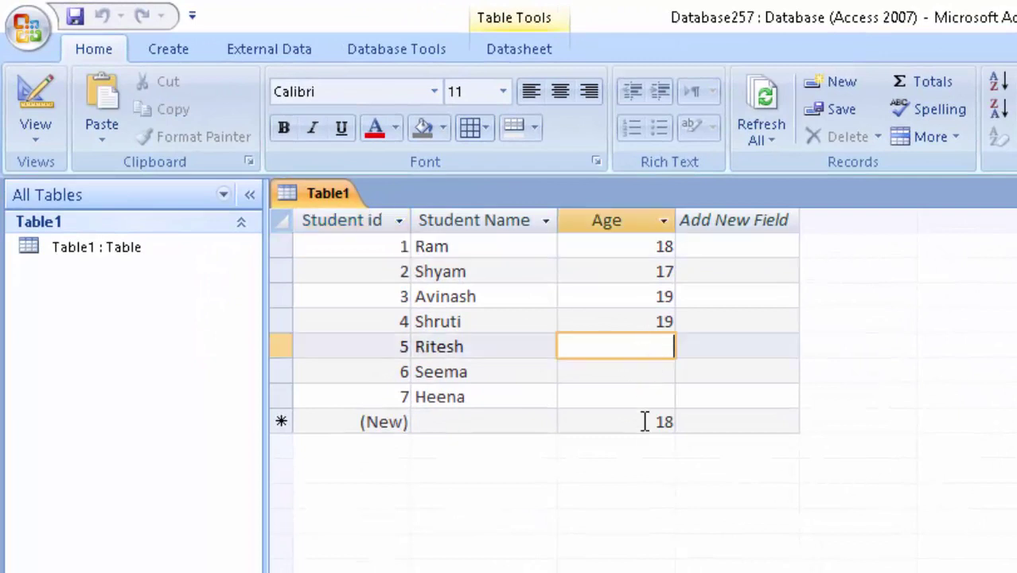
type("1")
type("8")
key("Return")
key("Return")
key("Return")
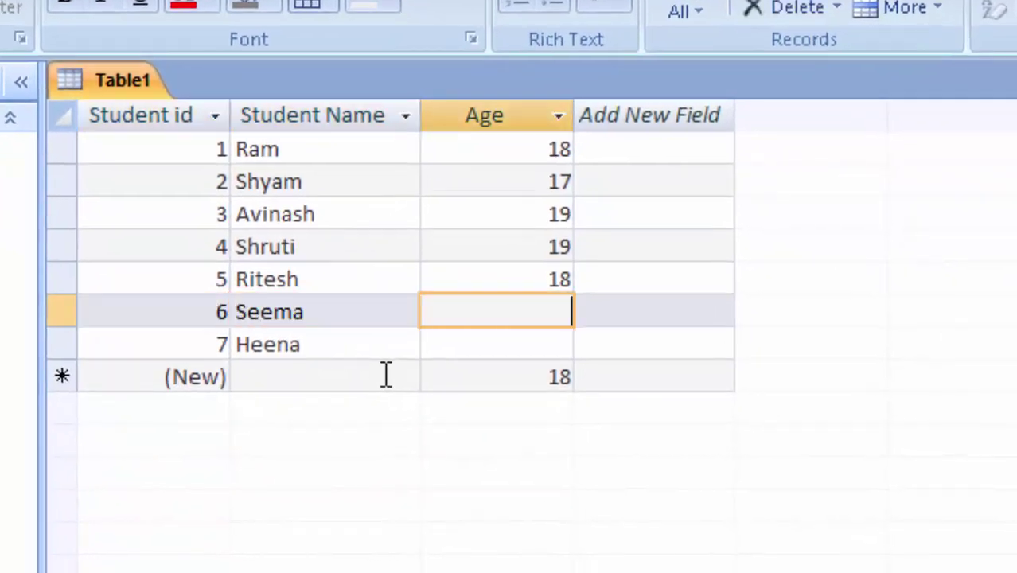
type("17")
key("Return")
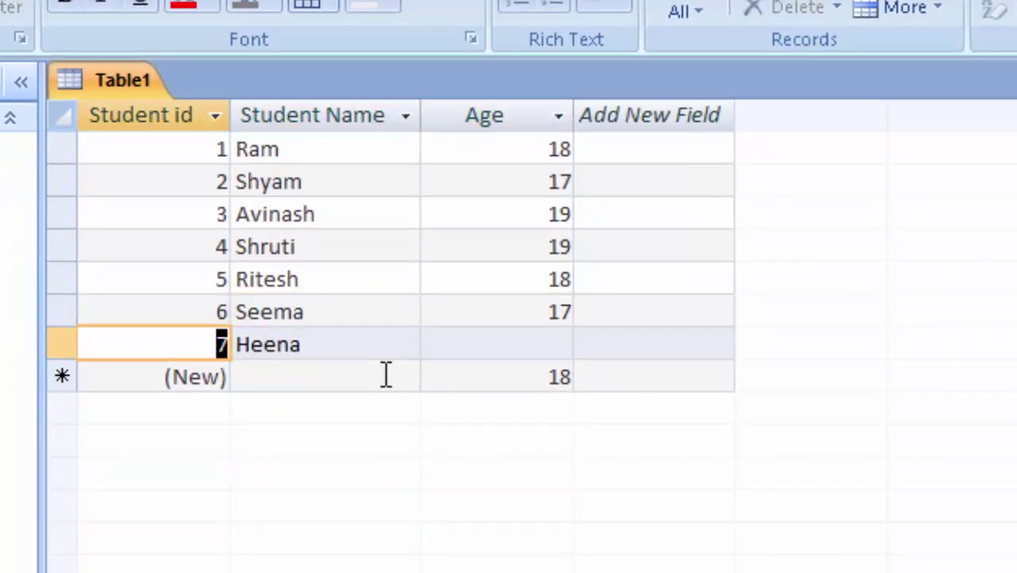
key("Return")
key("Return")
type("2")
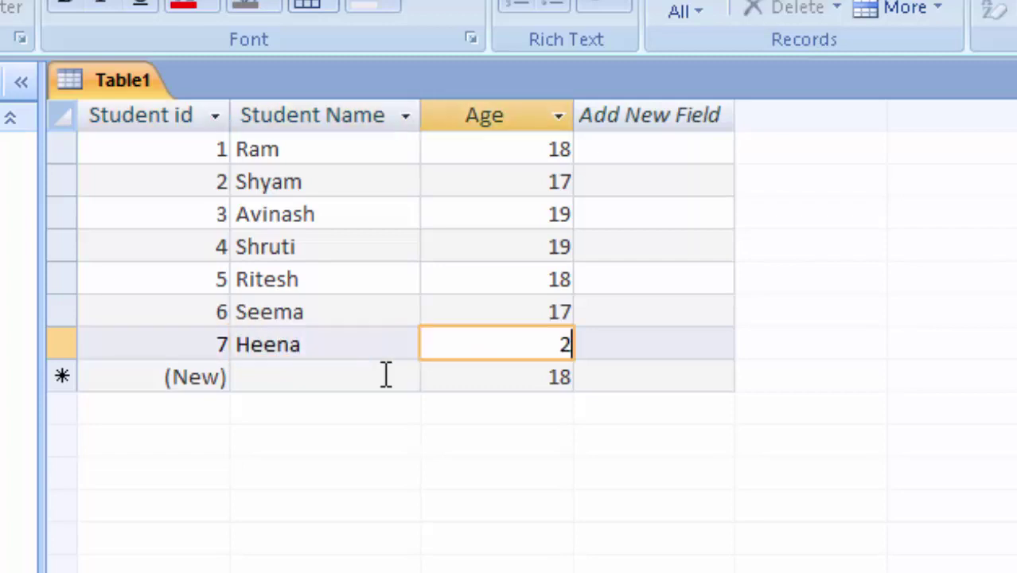
type("1")
key("Return")
Step: Add students Abhi, Sanjay and Waseem, keeping the default age 18
left_click(386, 376)
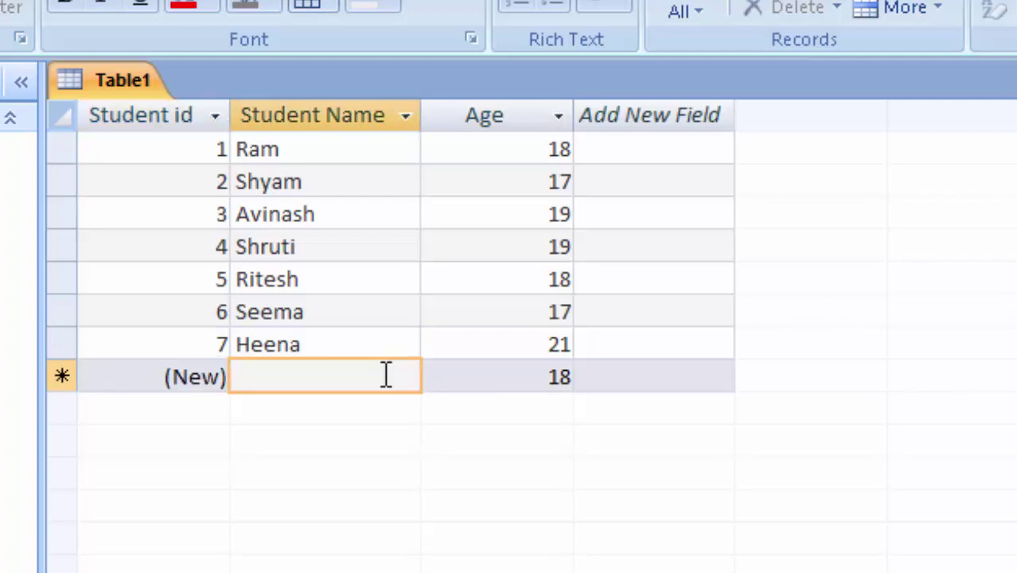
type("Abh")
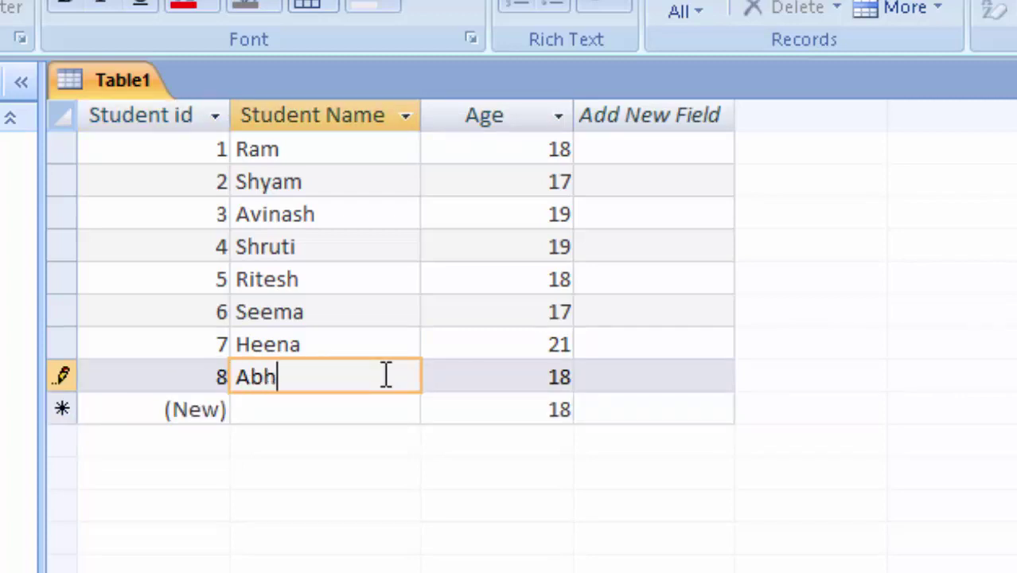
type("i")
key("Return")
key("Return")
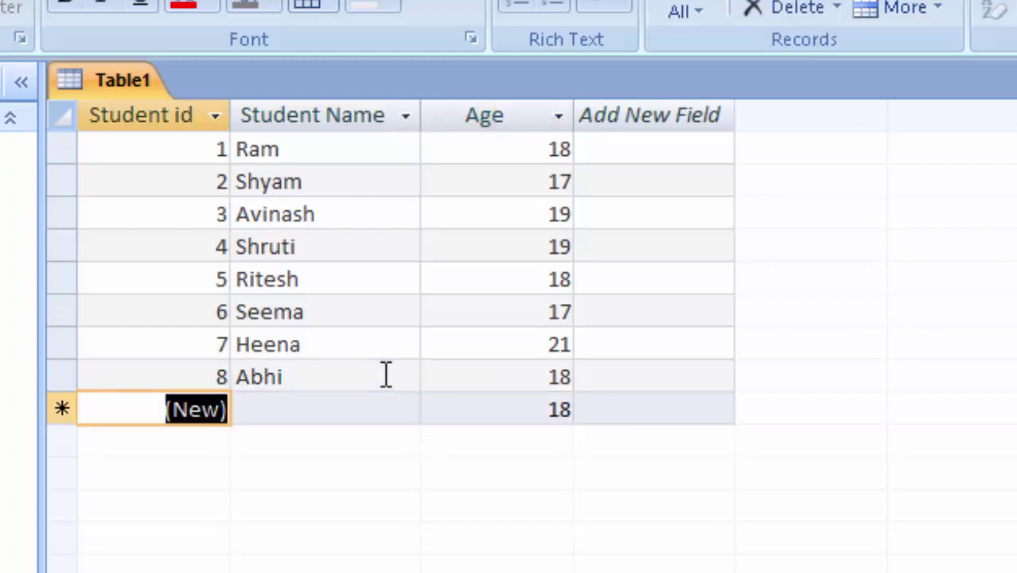
key("Return")
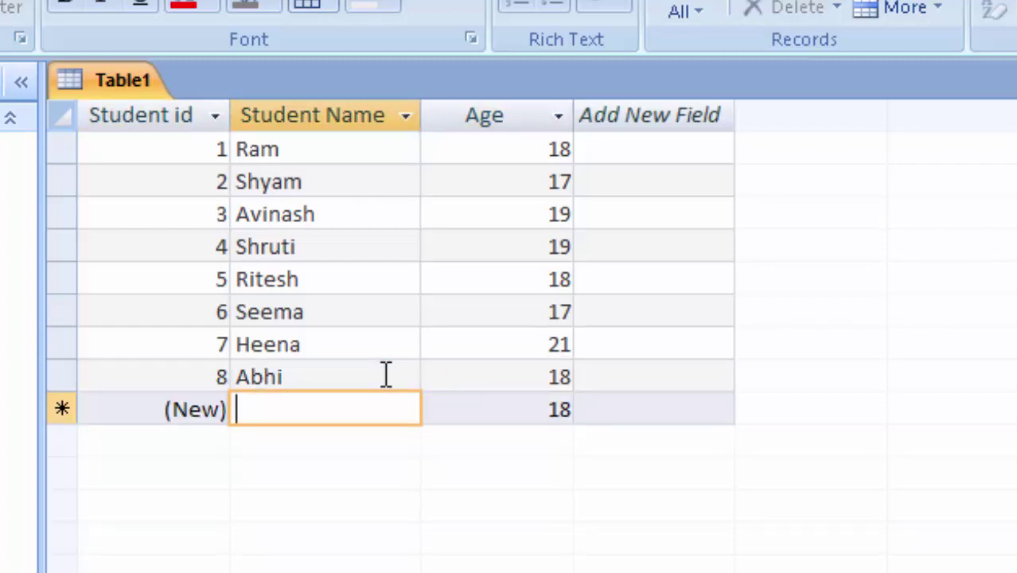
type("Sa")
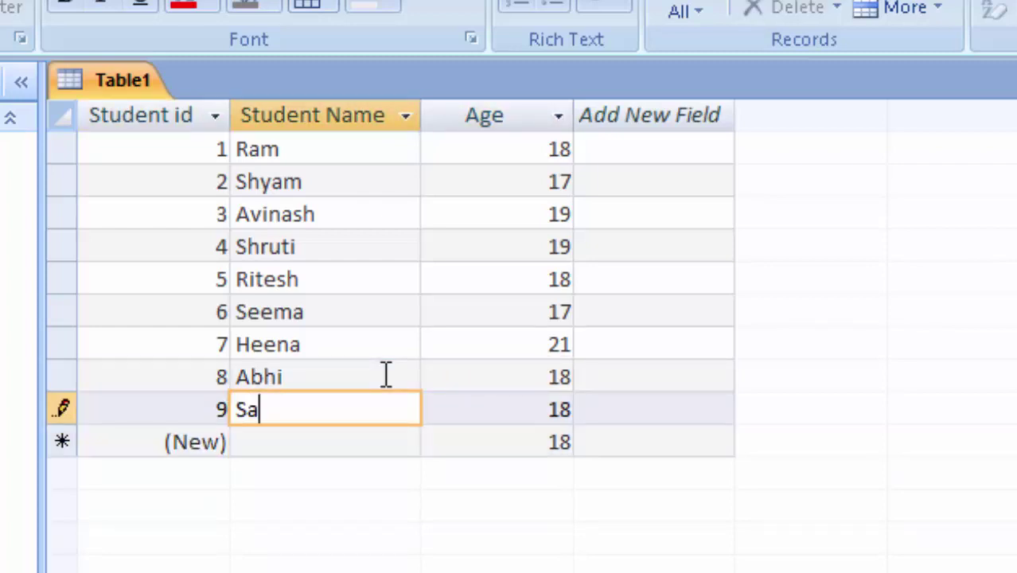
type("njay")
key("Tab")
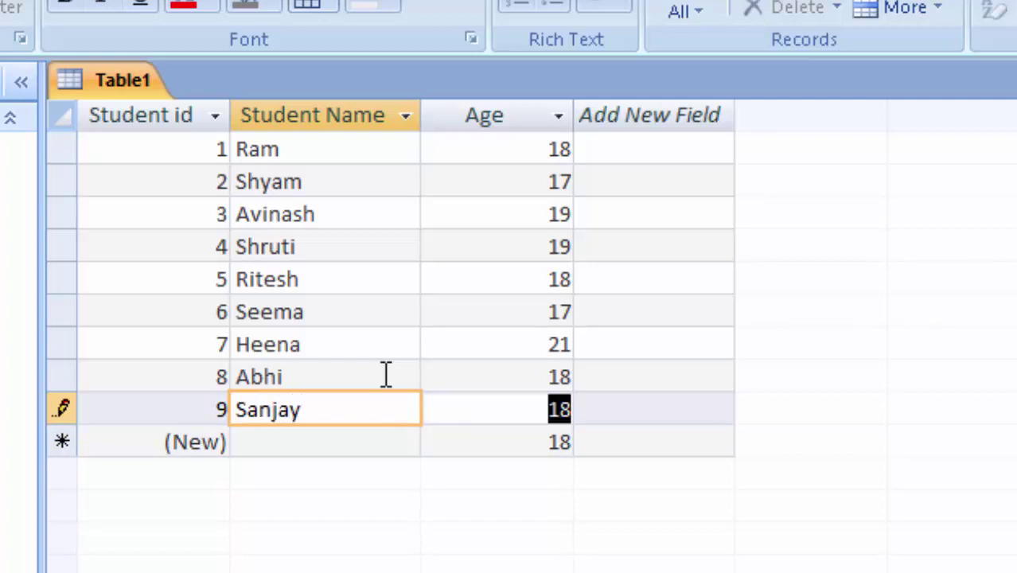
key("Tab")
key("Tab")
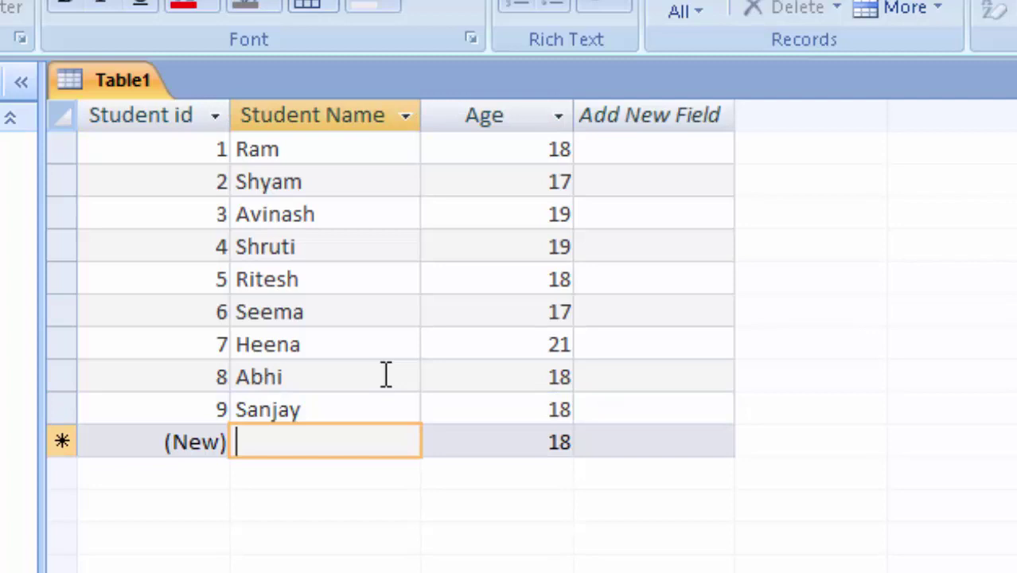
type("Waseem")
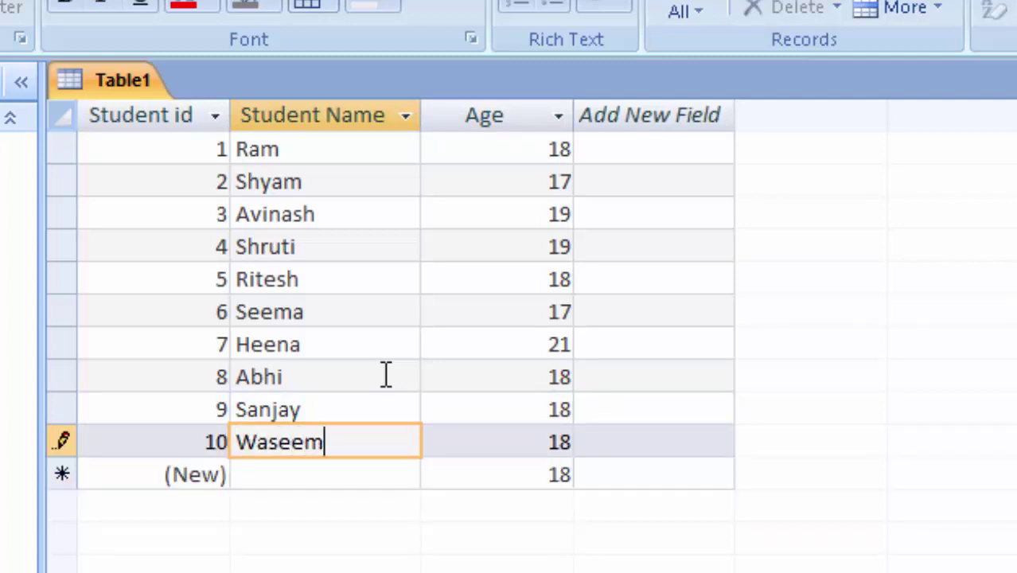
key("Tab")
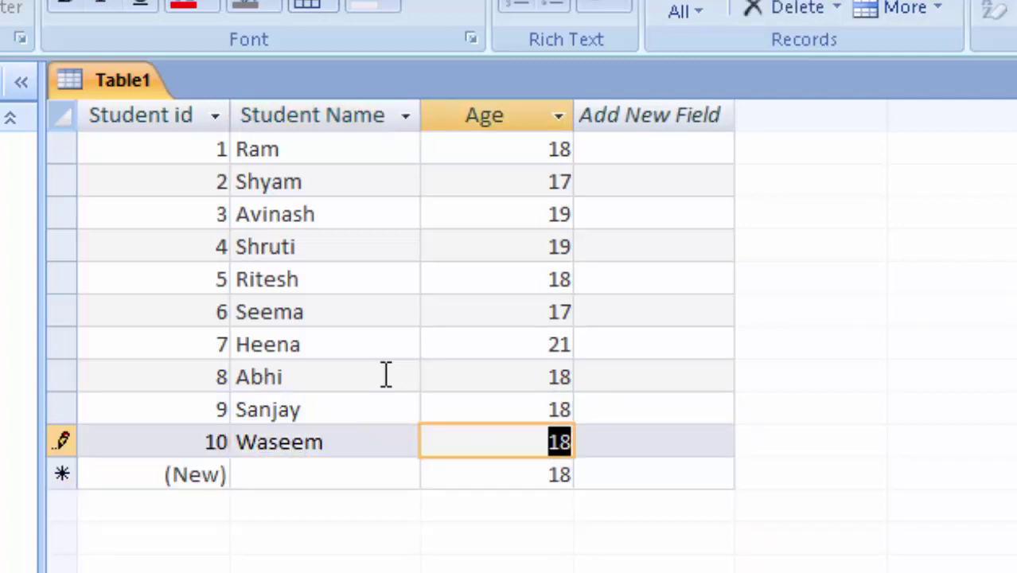
key("Tab")
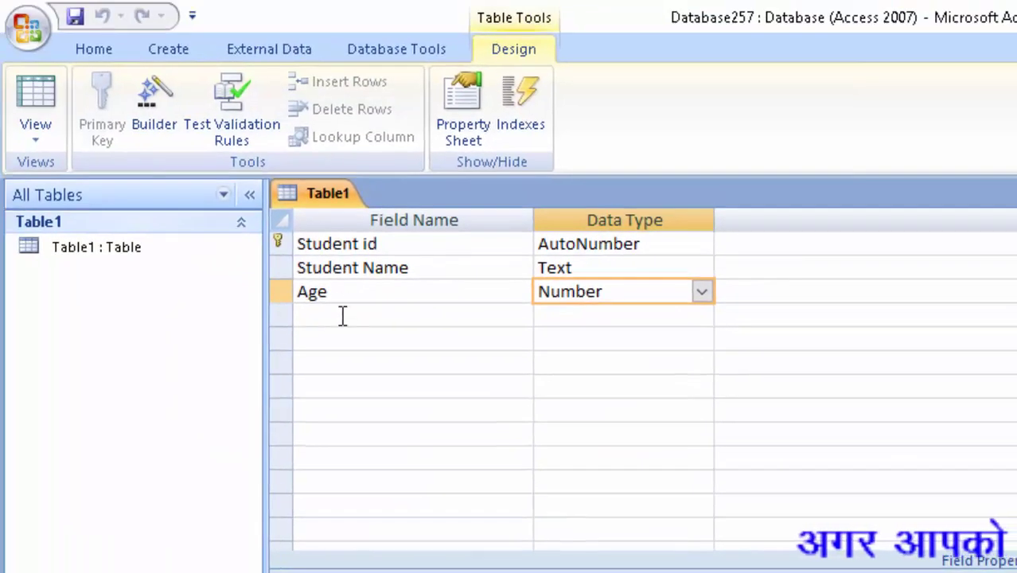
Step: In Design View add a fourth field named Distric with the Text type
left_click(344, 316)
type("D")
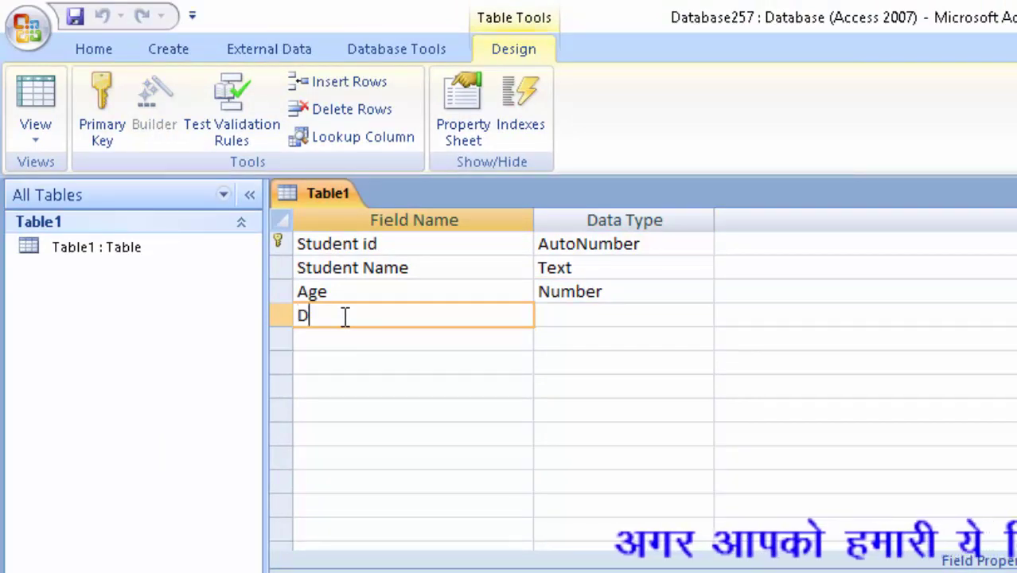
type("istri")
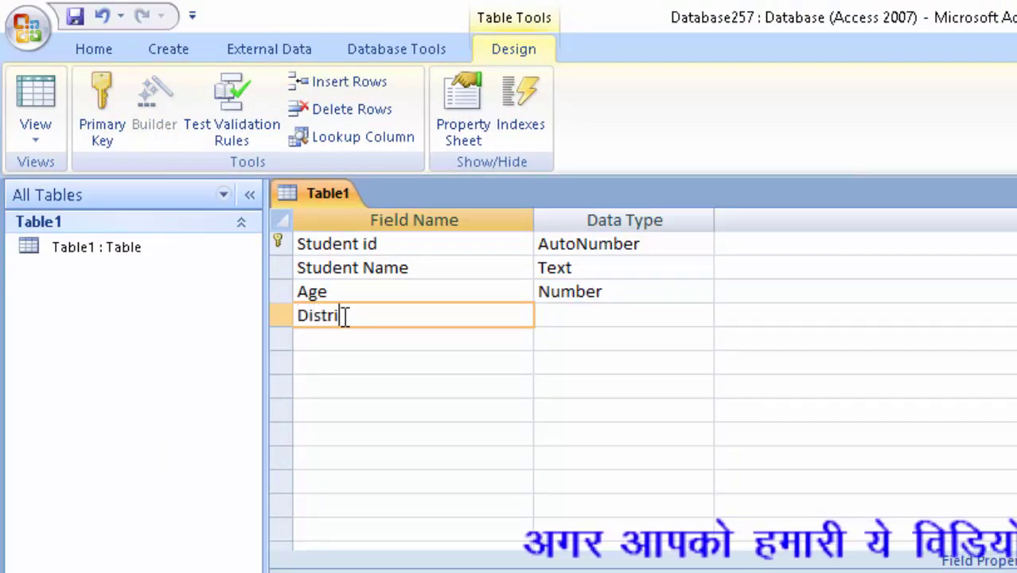
type("c")
key("Tab")
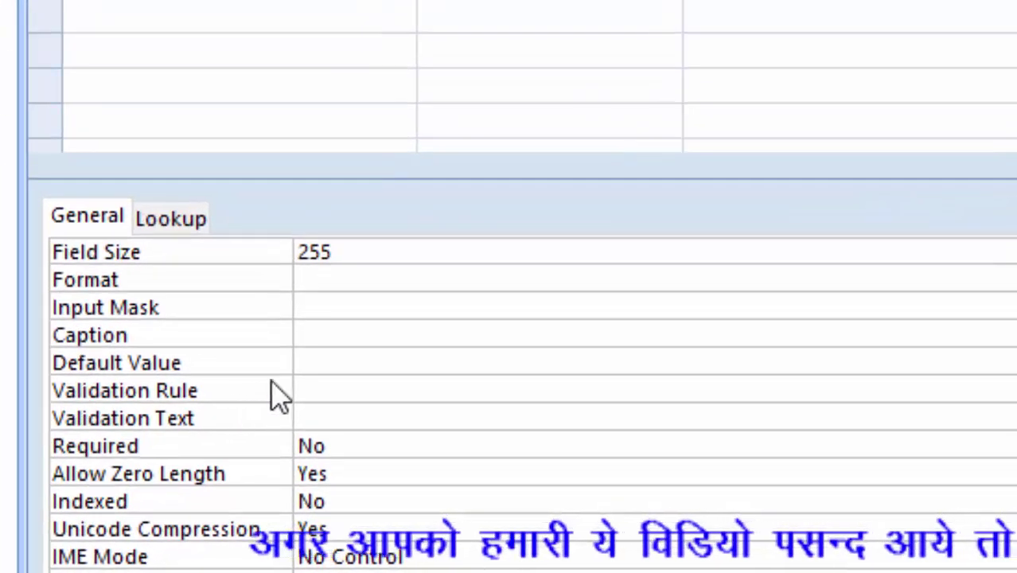
Step: Set Distric's default value to Deoria and save the design, returning to the datasheet
left_click(337, 362)
type("D")
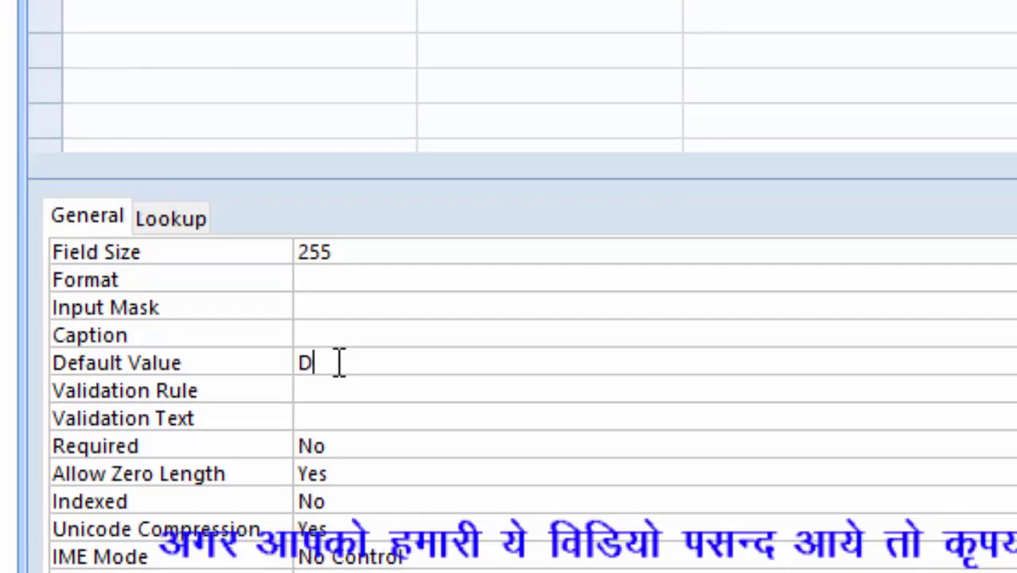
type("eoria")
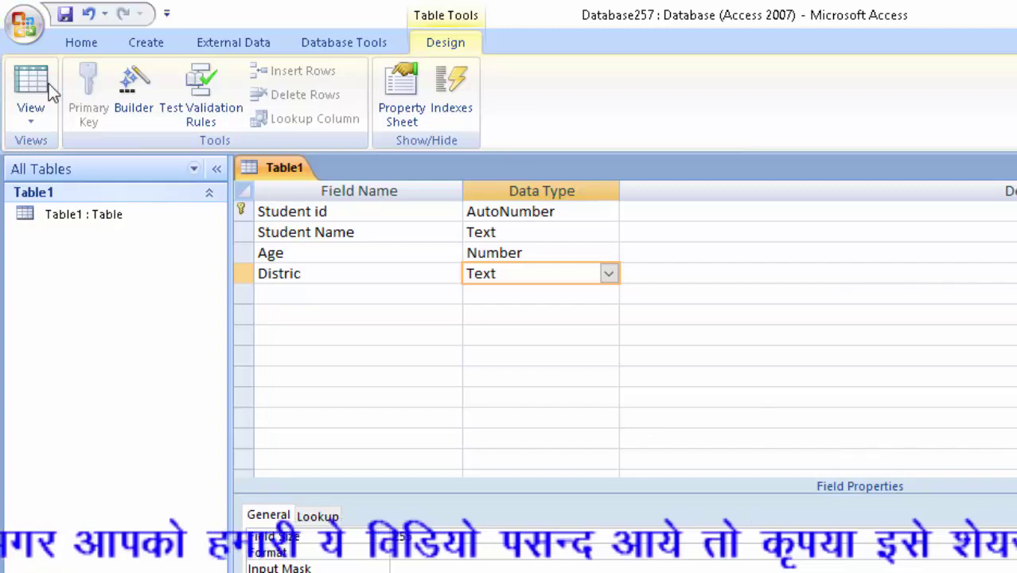
left_click(46, 84)
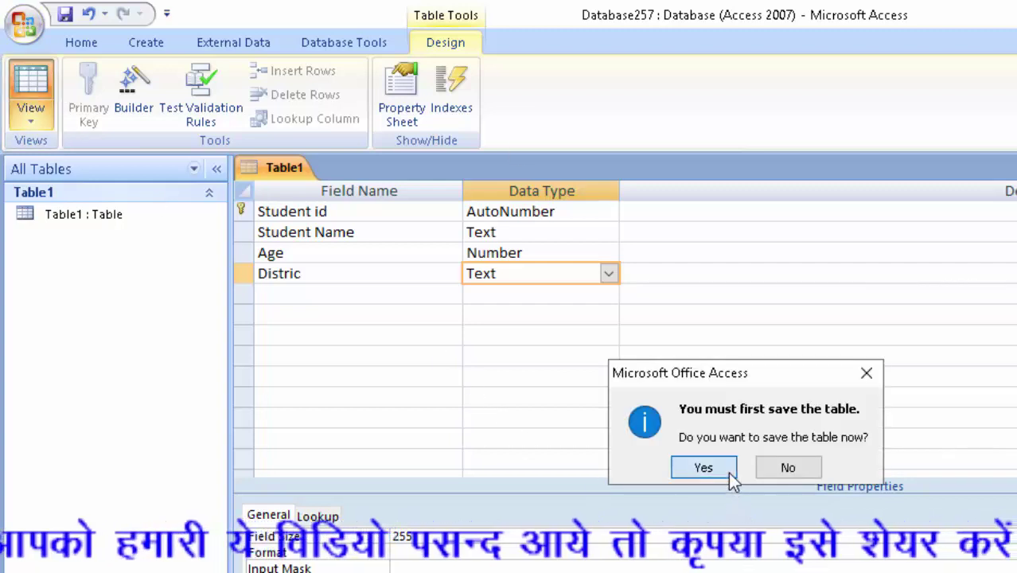
left_click(728, 472)
Step: Fill in districts Deoria for Ram, Kushinagar for Seema and Deoria for Heena
left_click(637, 215)
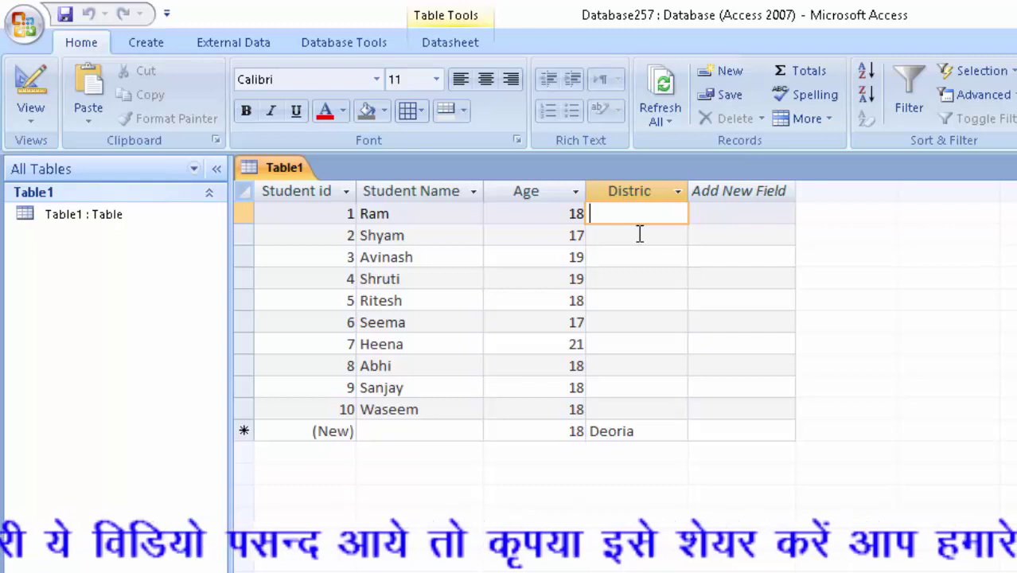
type("De")
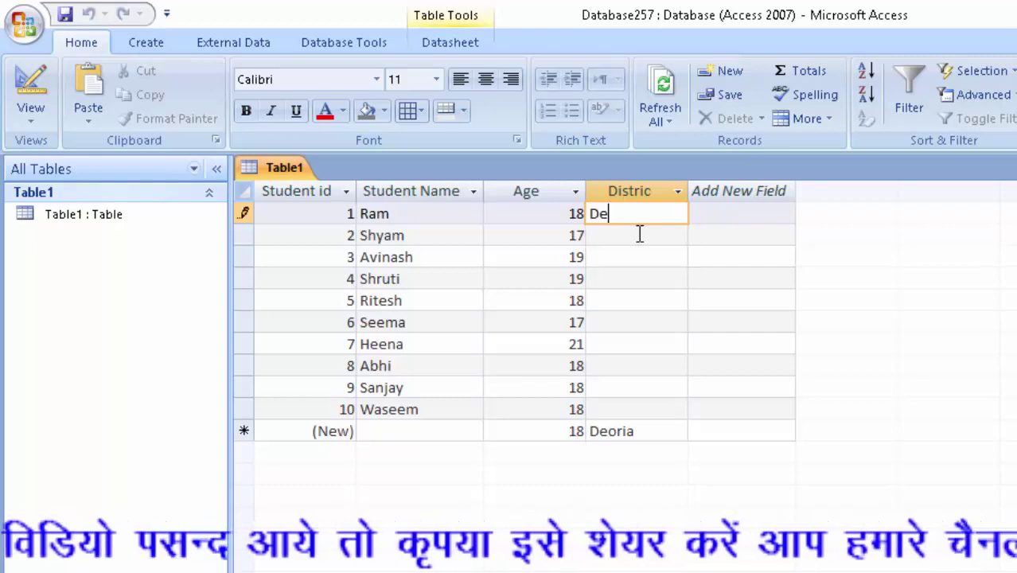
type("oria")
key("Return")
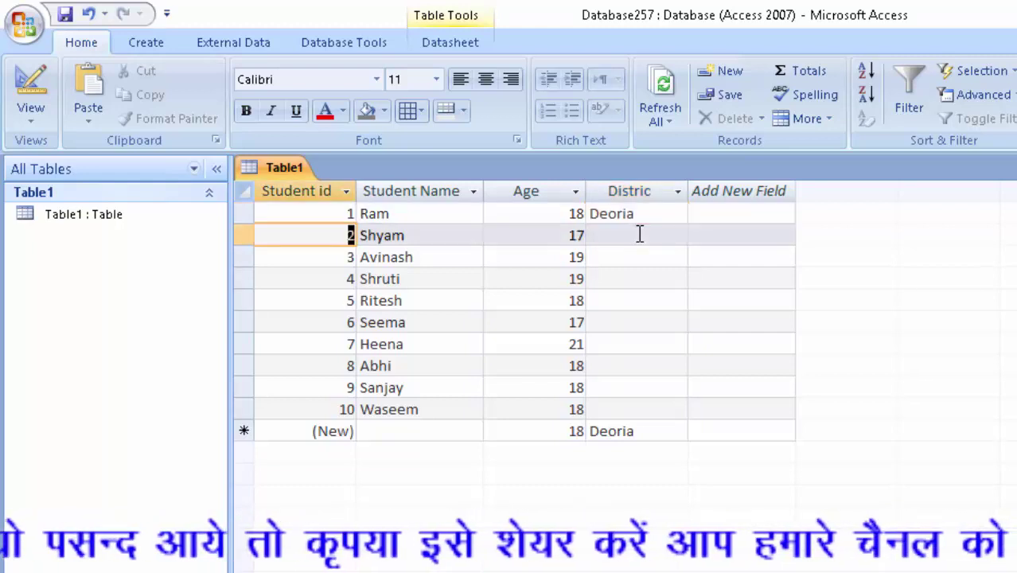
key("Tab")
key("Tab")
key("Tab")
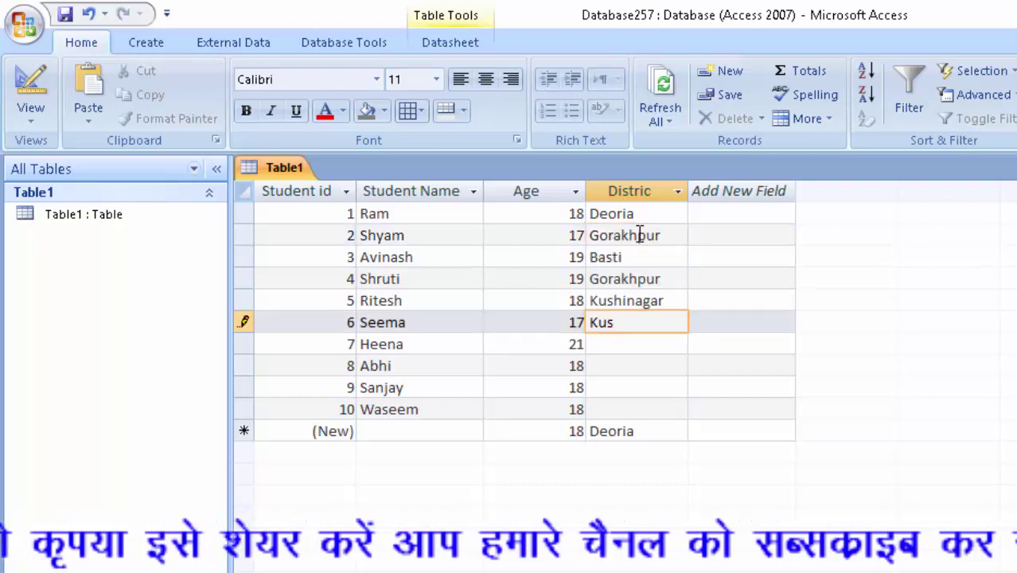
type("hinag")
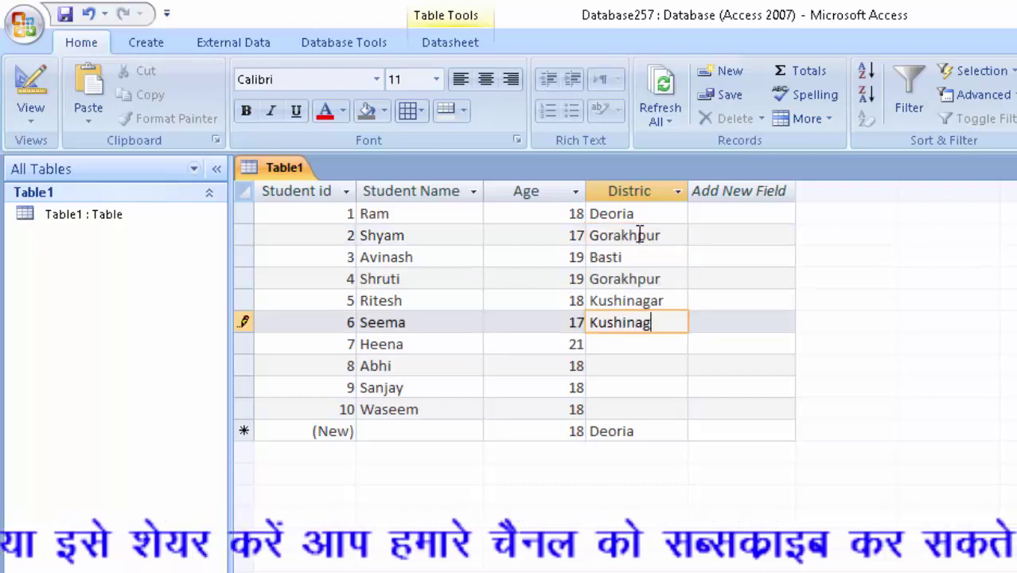
type("ar")
key("Tab")
key("Tab")
key("Tab")
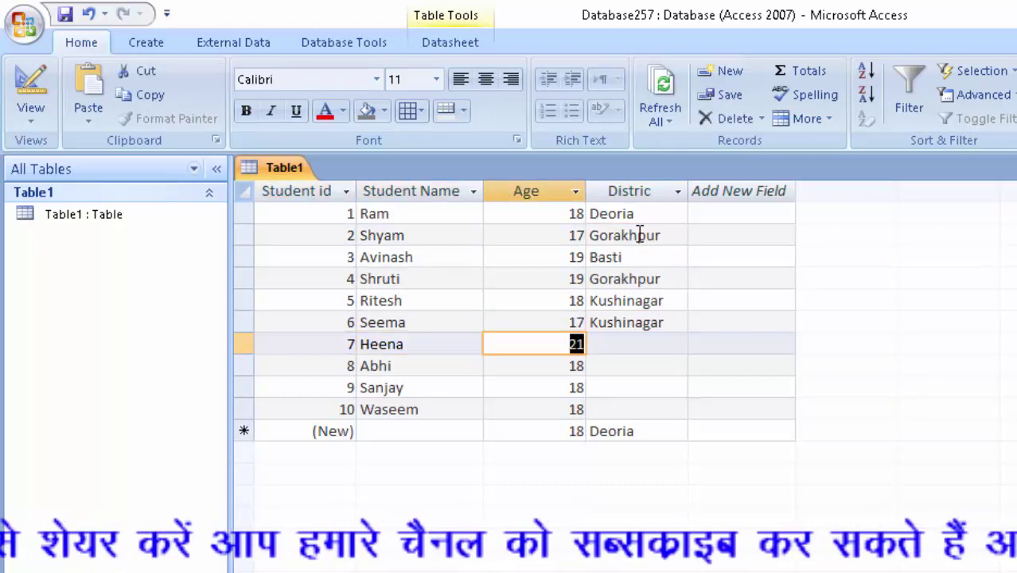
key("Tab")
type("Deoria")
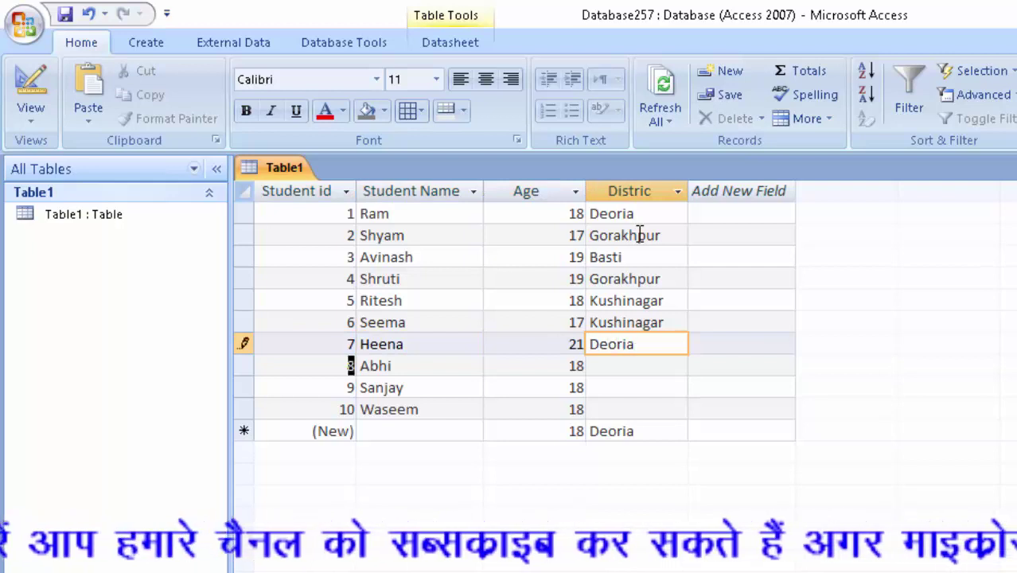
key("Tab")
key("Tab")
key("Tab")
key("Tab")
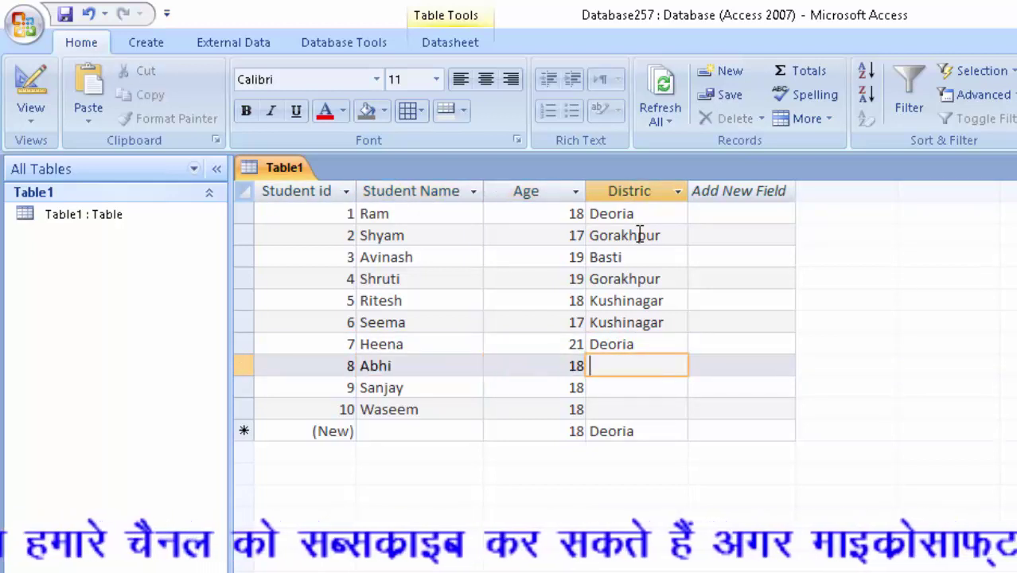
Step: Set Abhi's district to Deoria (fixing the Deoeria typo), Sanjay's to Kushinagar, Waseem's to Deoria
type("Deoer")
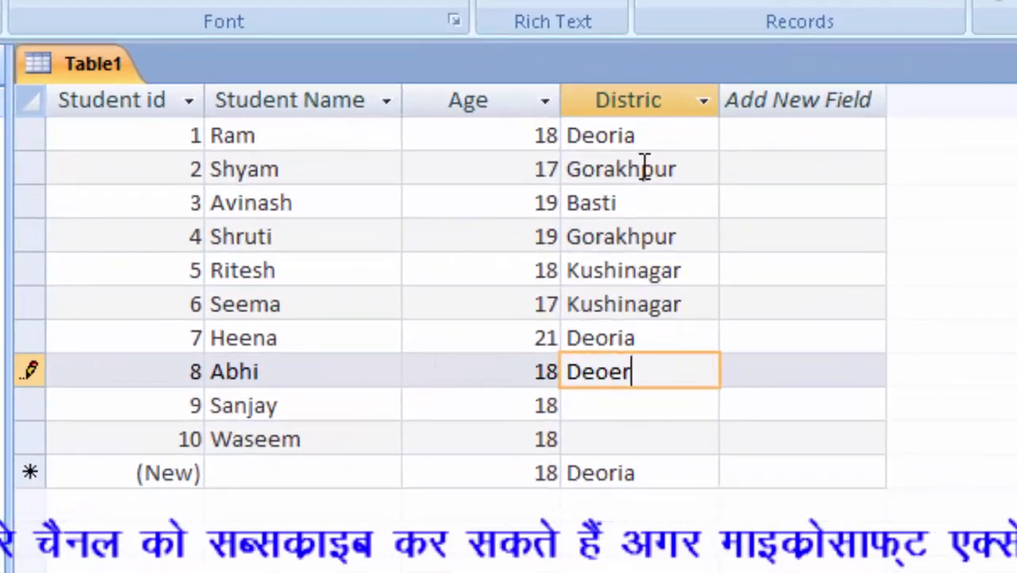
type("ia")
key("Tab")
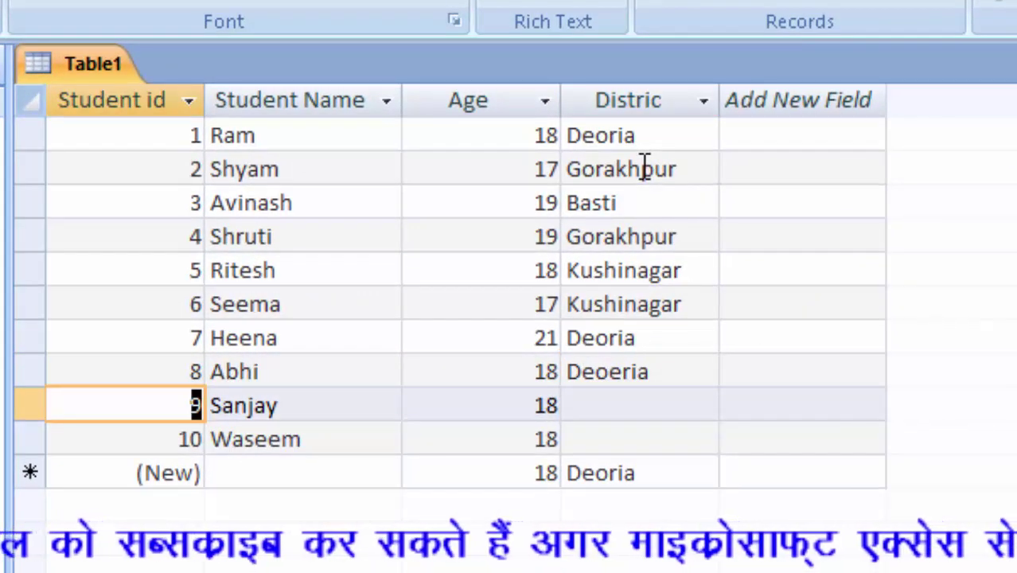
left_click(625, 372)
key("BackSpace")
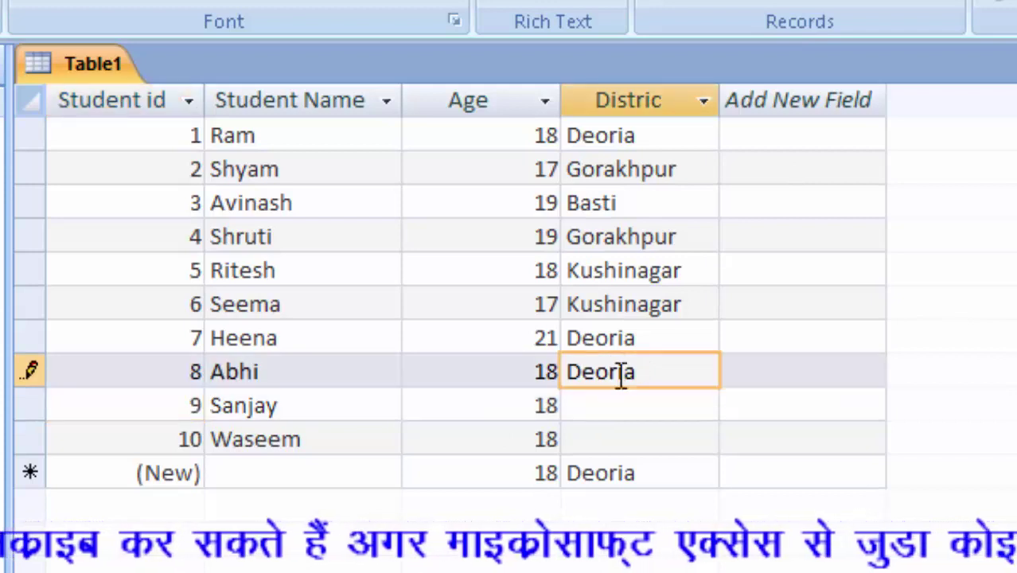
left_click(641, 406)
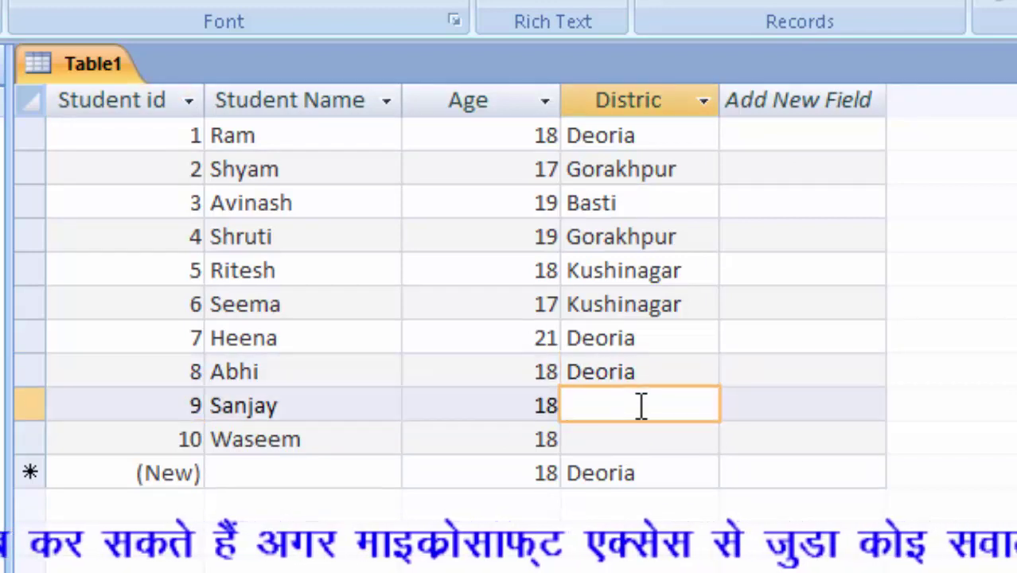
type("Kushi")
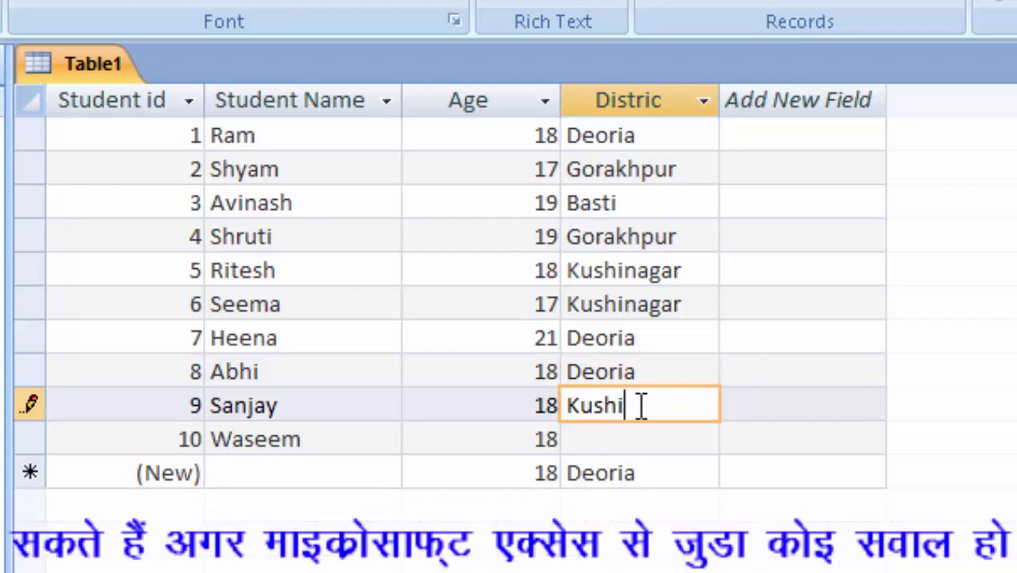
type("nagar")
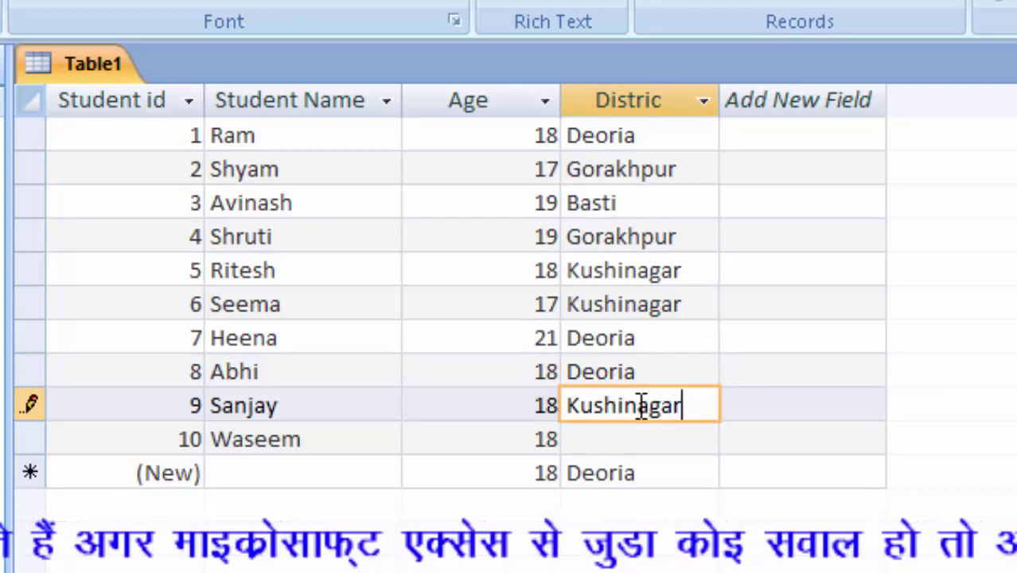
key("Return")
key("Return")
key("Return")
key("Return")
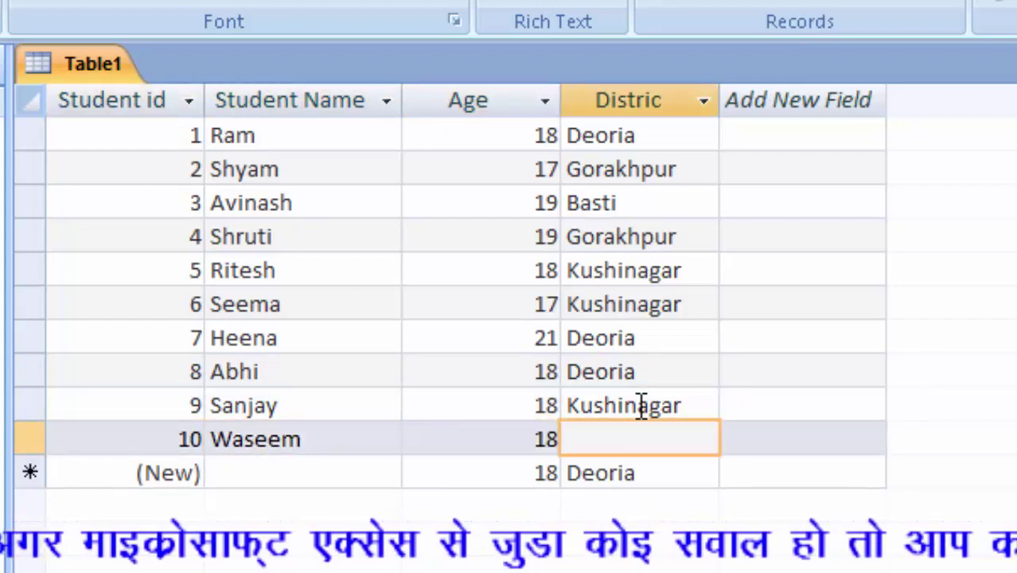
type("D")
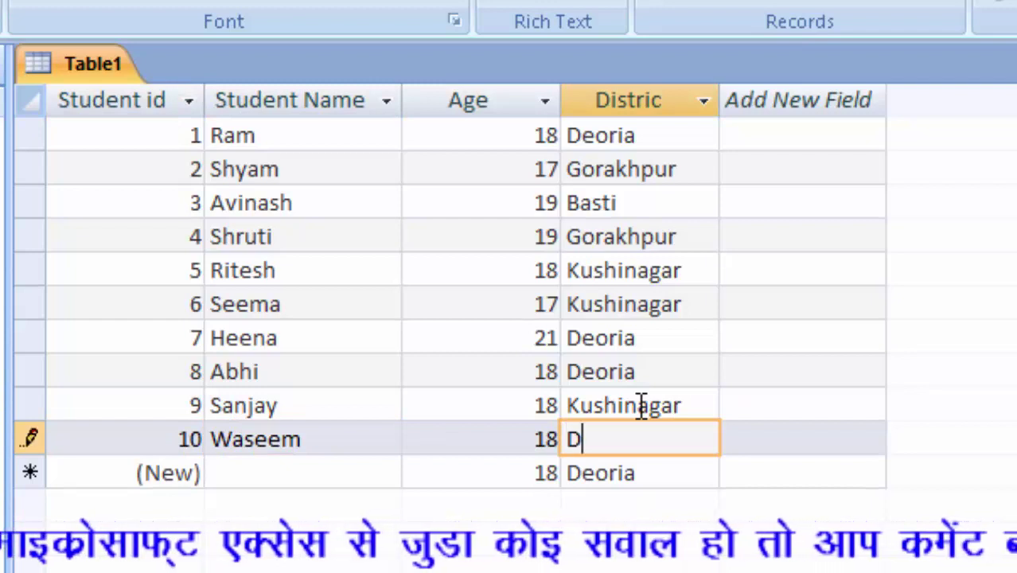
type("eoria")
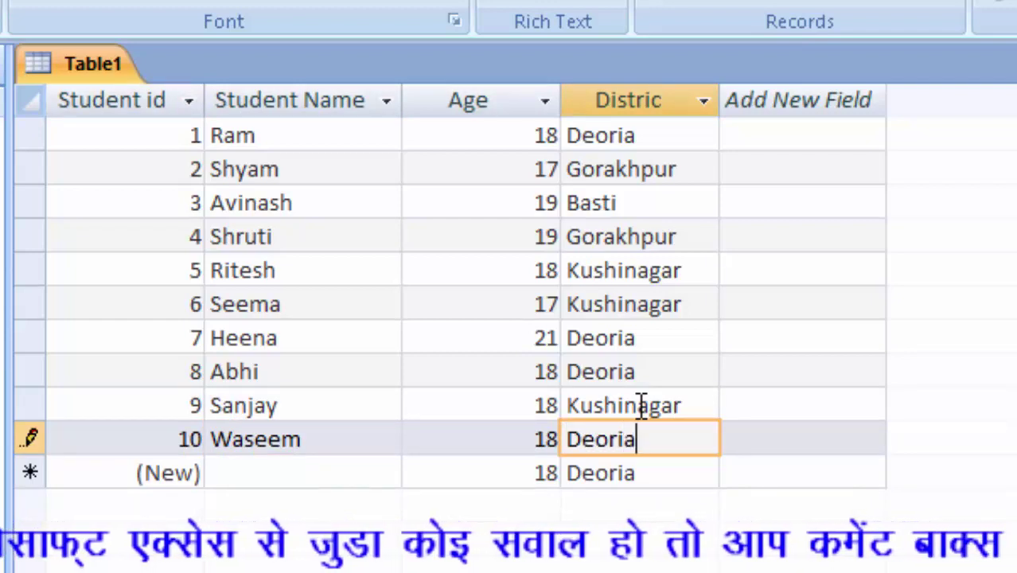
key("Return")
key("Return")
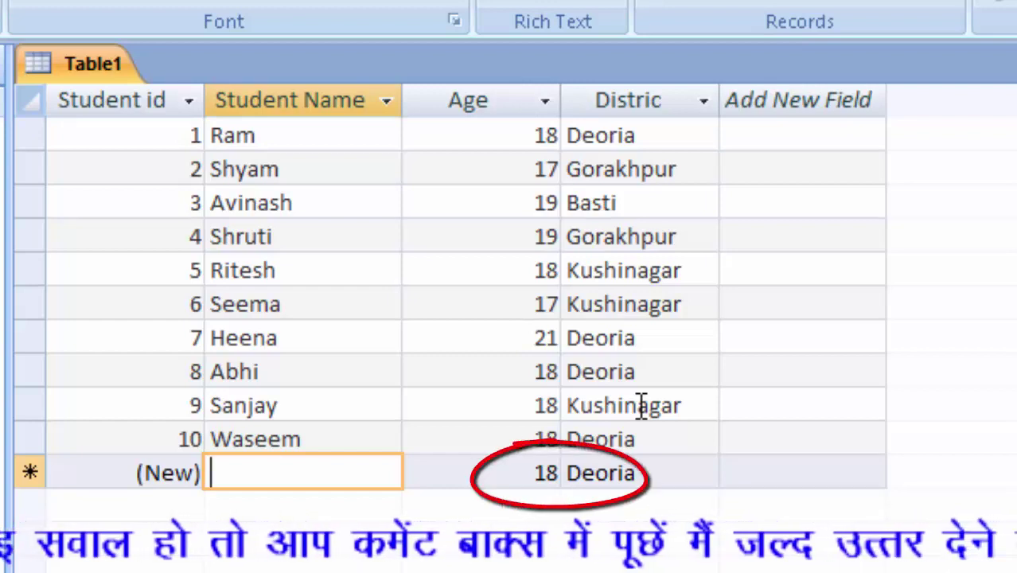
Step: Add Gaurav, Anal, Sudeep and Sandeep, and start Raju, keeping defaults 18 and Deoria
type("Ga")
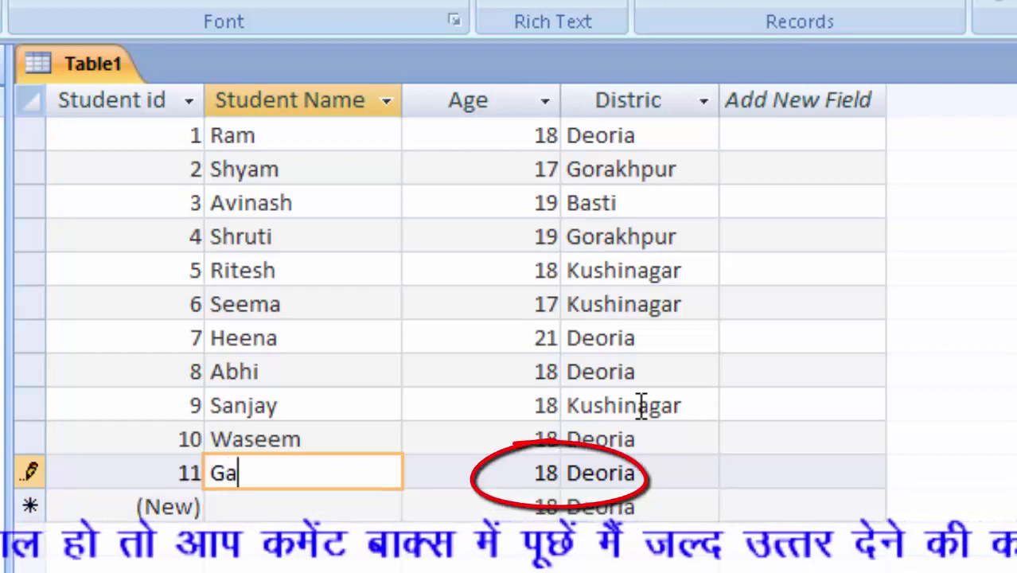
type("urav")
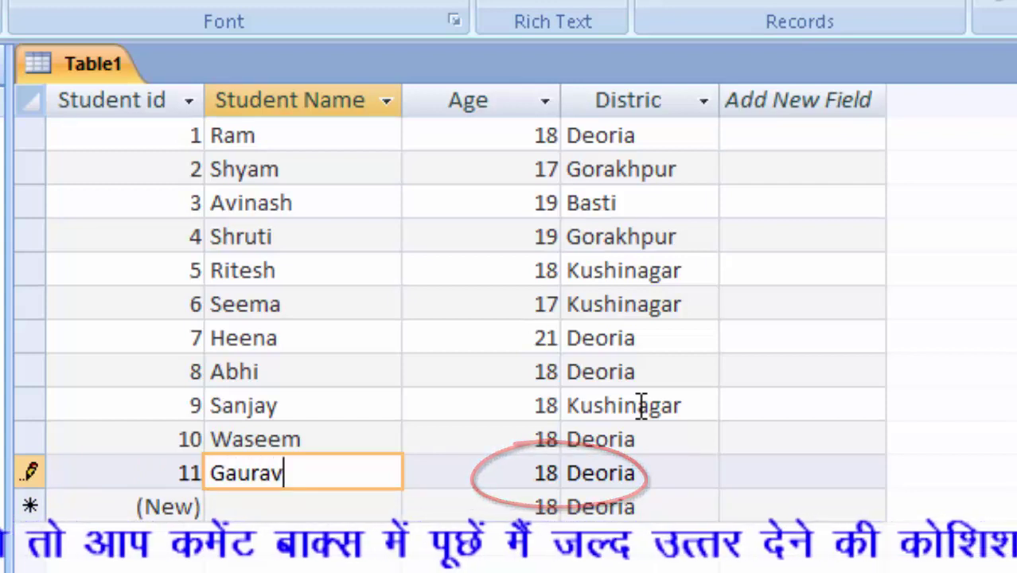
key("Tab")
key("Tab")
key("Tab")
key("Tab")
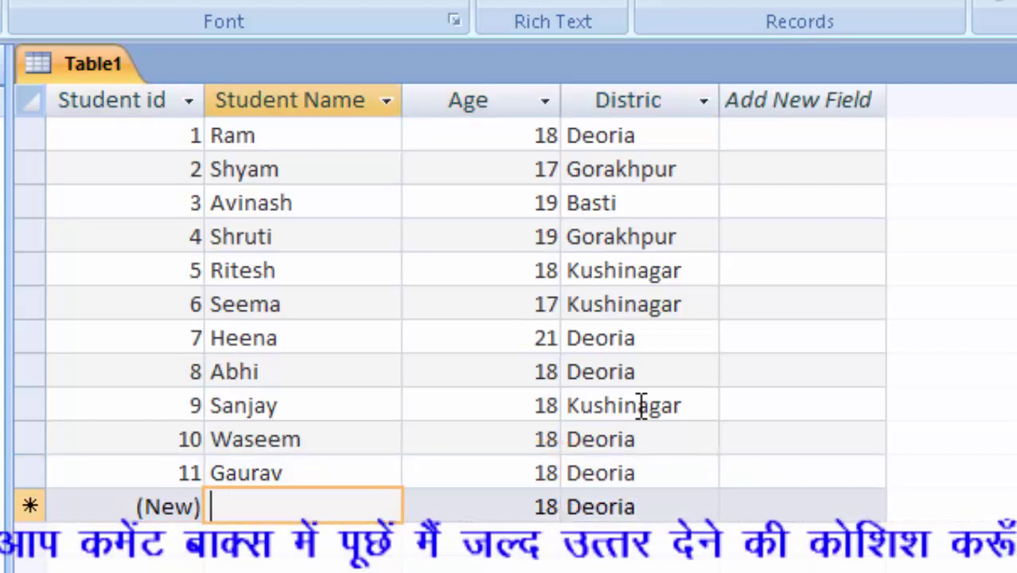
type("Anal")
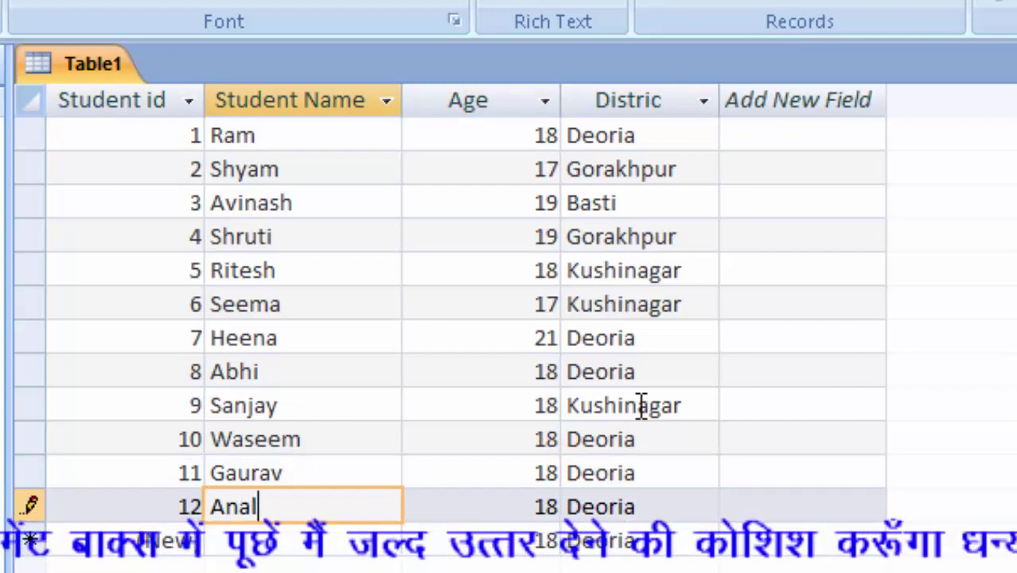
key("Tab")
key("Tab")
key("Tab")
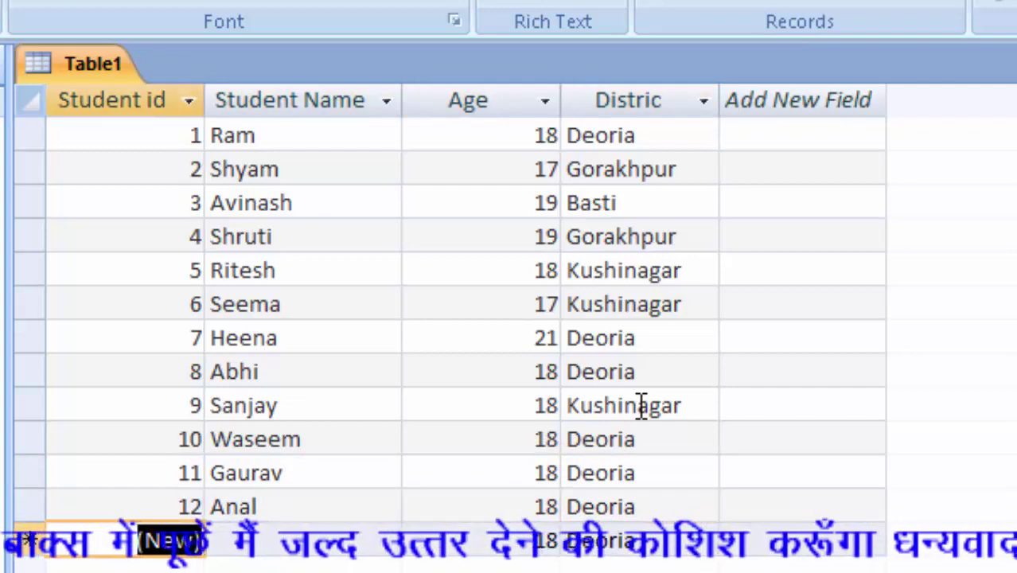
key("Tab")
type("S")
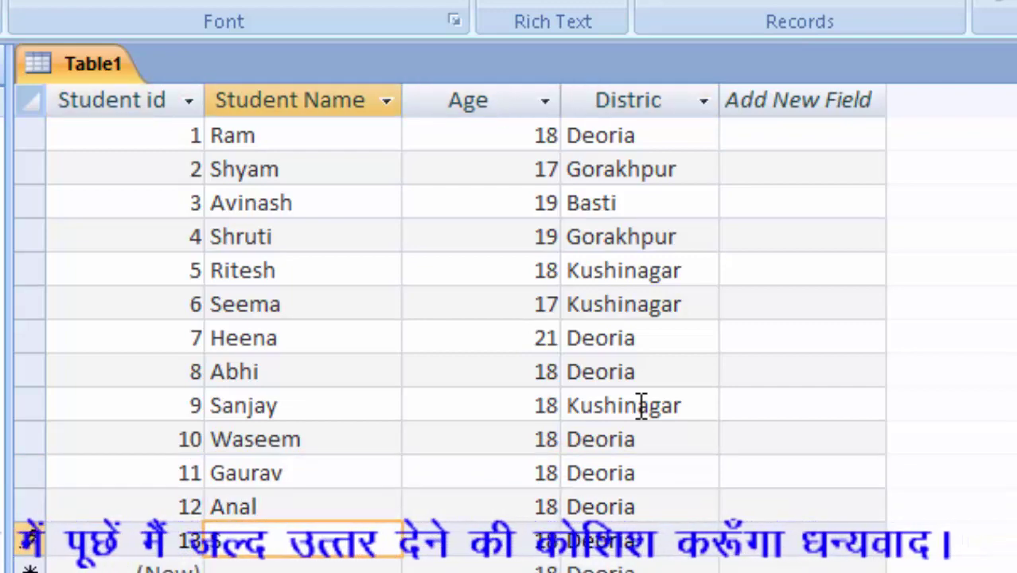
type("udeep")
left_click(215, 447)
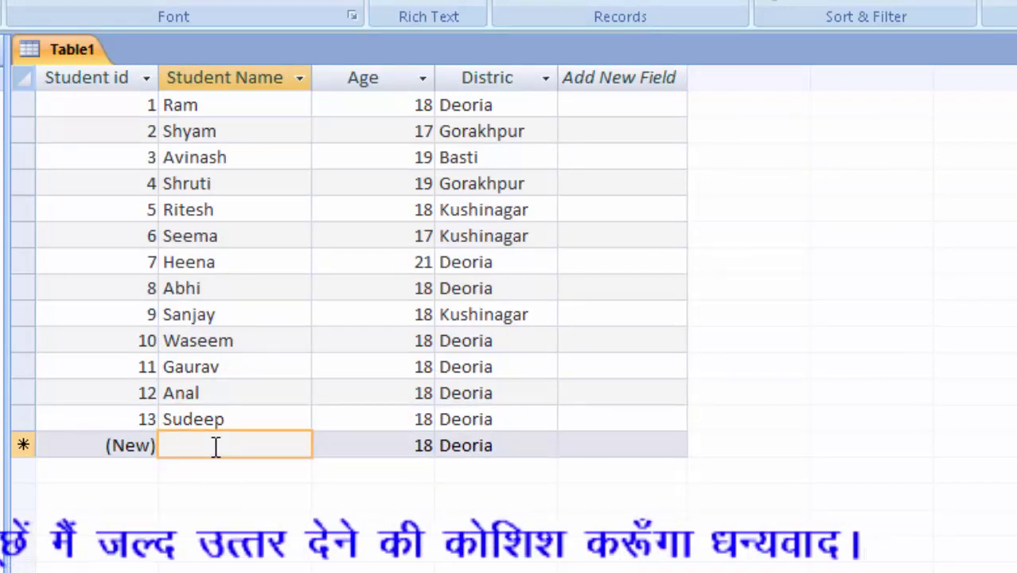
type("Sandeep")
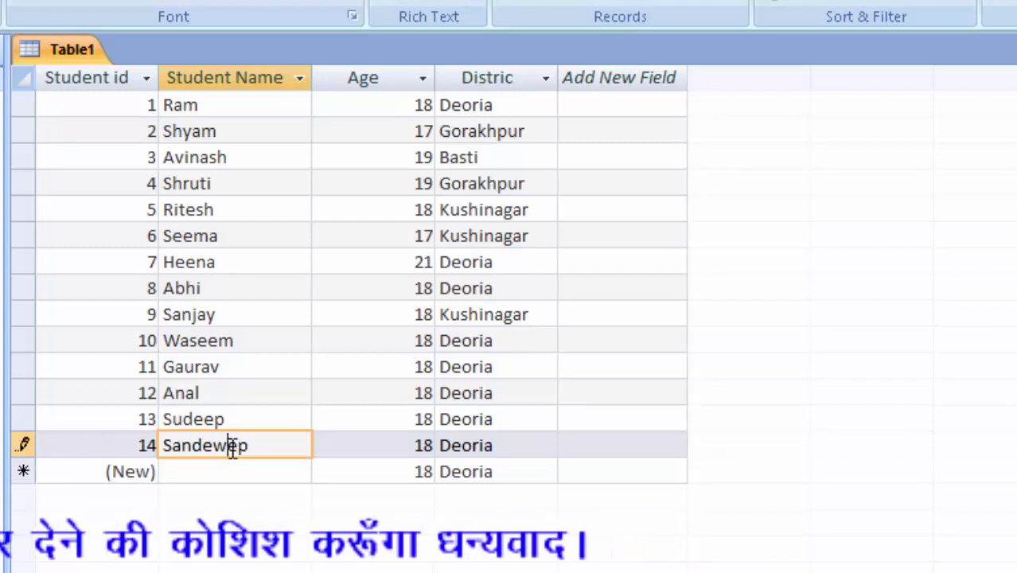
left_click(223, 472)
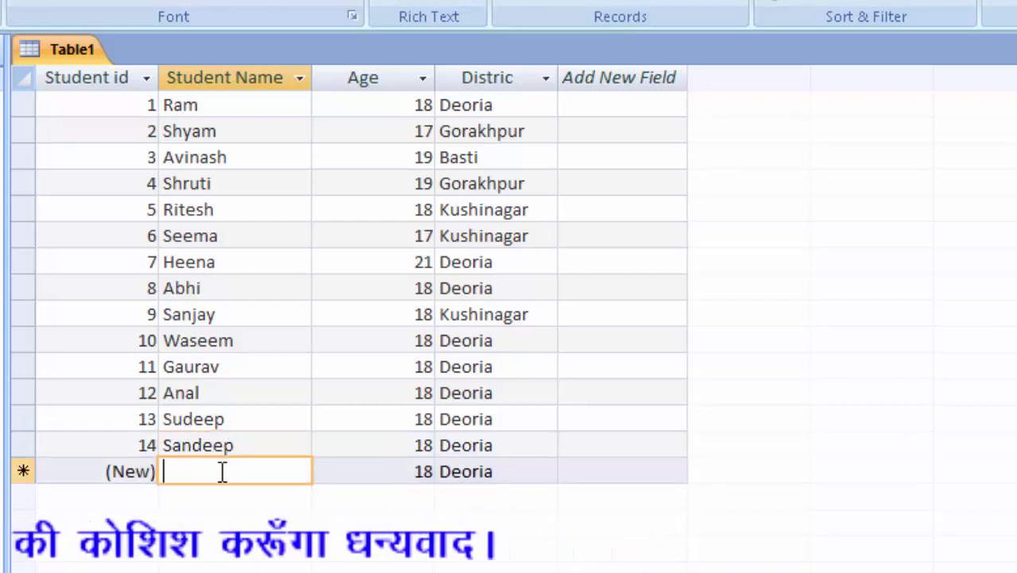
type("Raj")
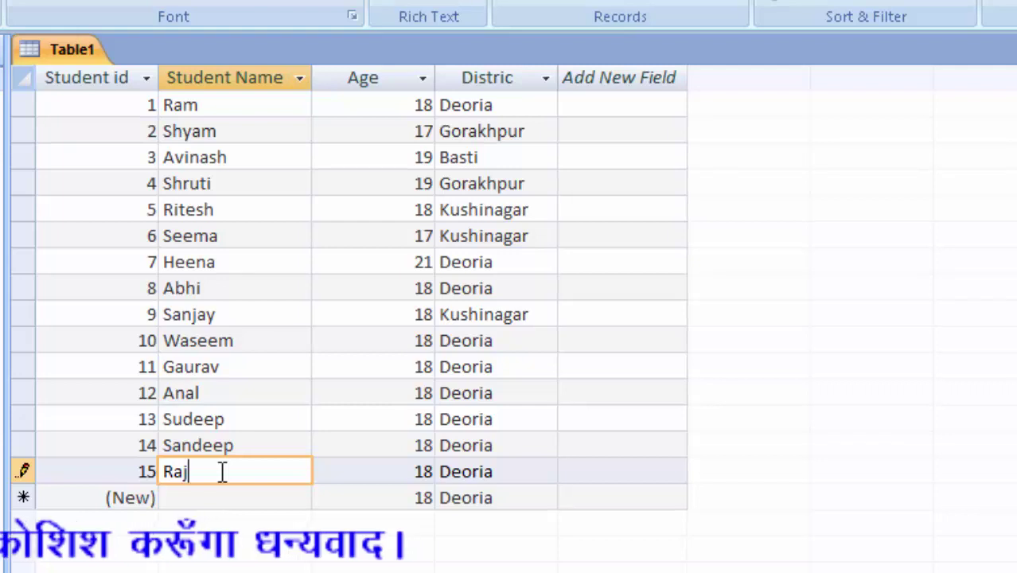